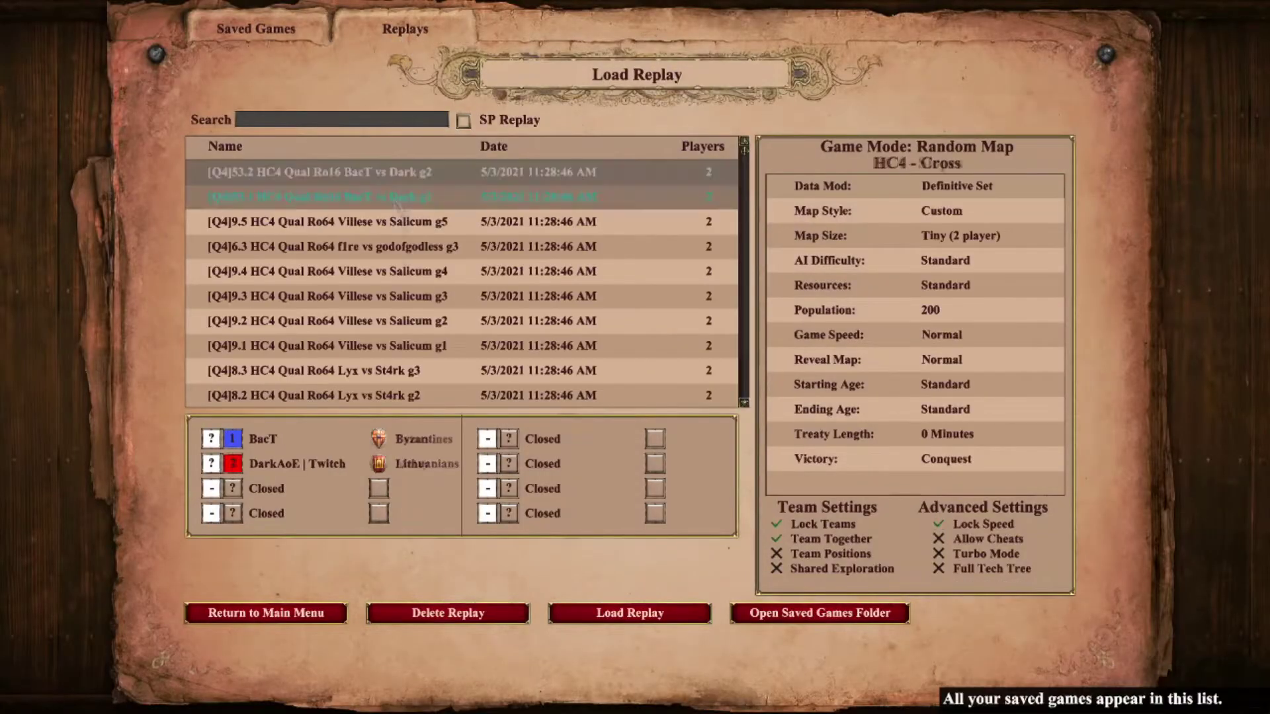
- Load the Villese vs Salicum g1 replay with fog of war off, everything visible, and paused
click(327, 345)
click(609, 614)
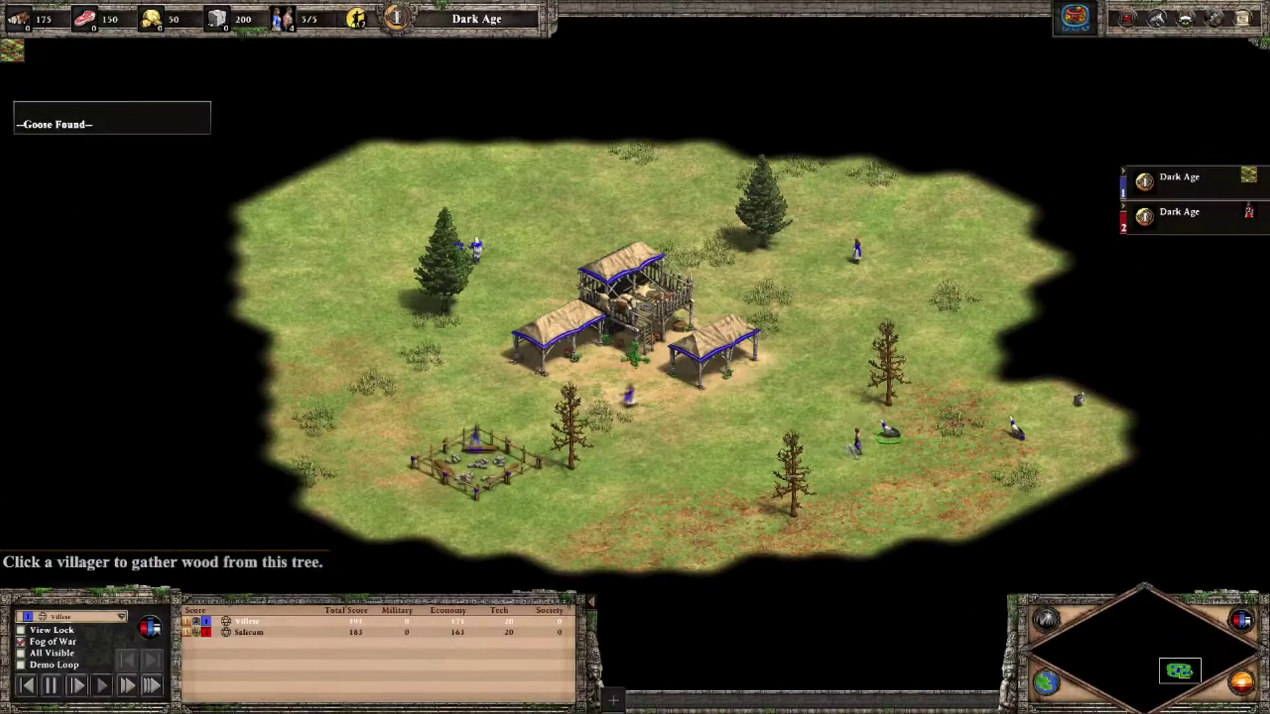
click(21, 653)
click(21, 641)
click(51, 686)
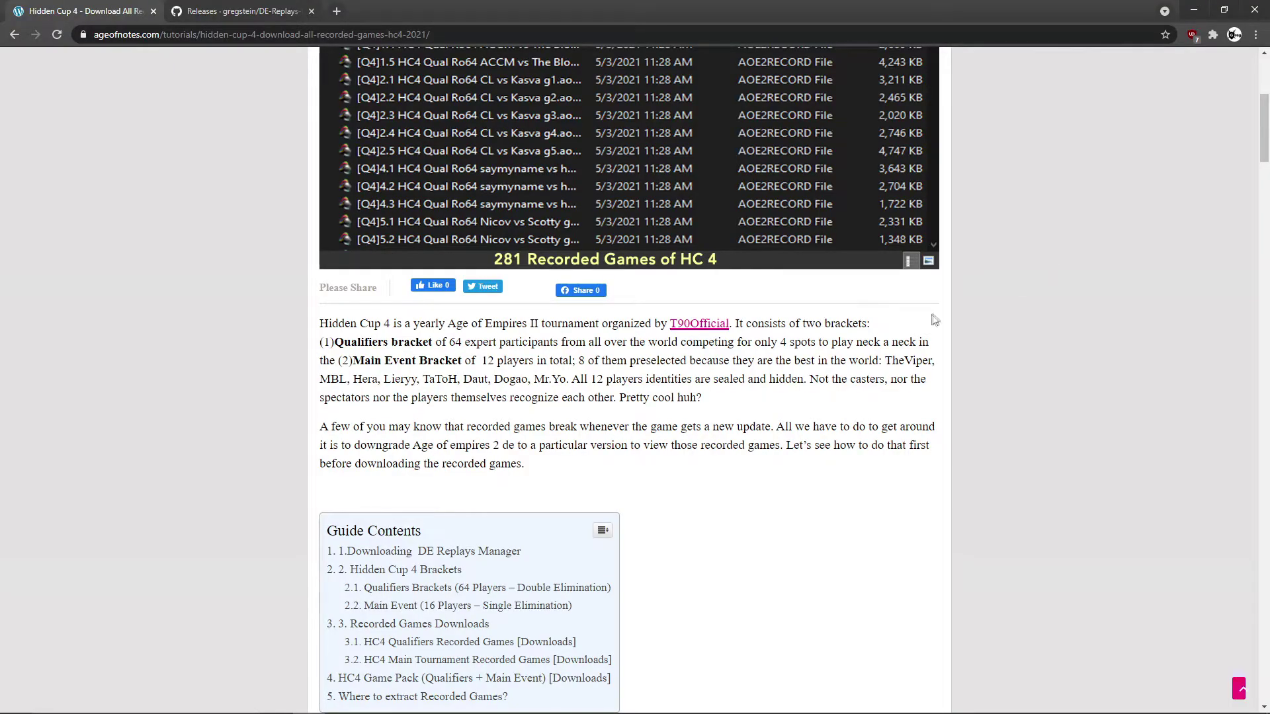
- Check DE-Replays-Manager's GitHub releases, then bring DE Replays Manager up on its Check Updates page
mouse_move(1260, 146)
mouse_down()
mouse_move(1257, 207)
mouse_move(1257, 125)
mouse_up()
click(241, 12)
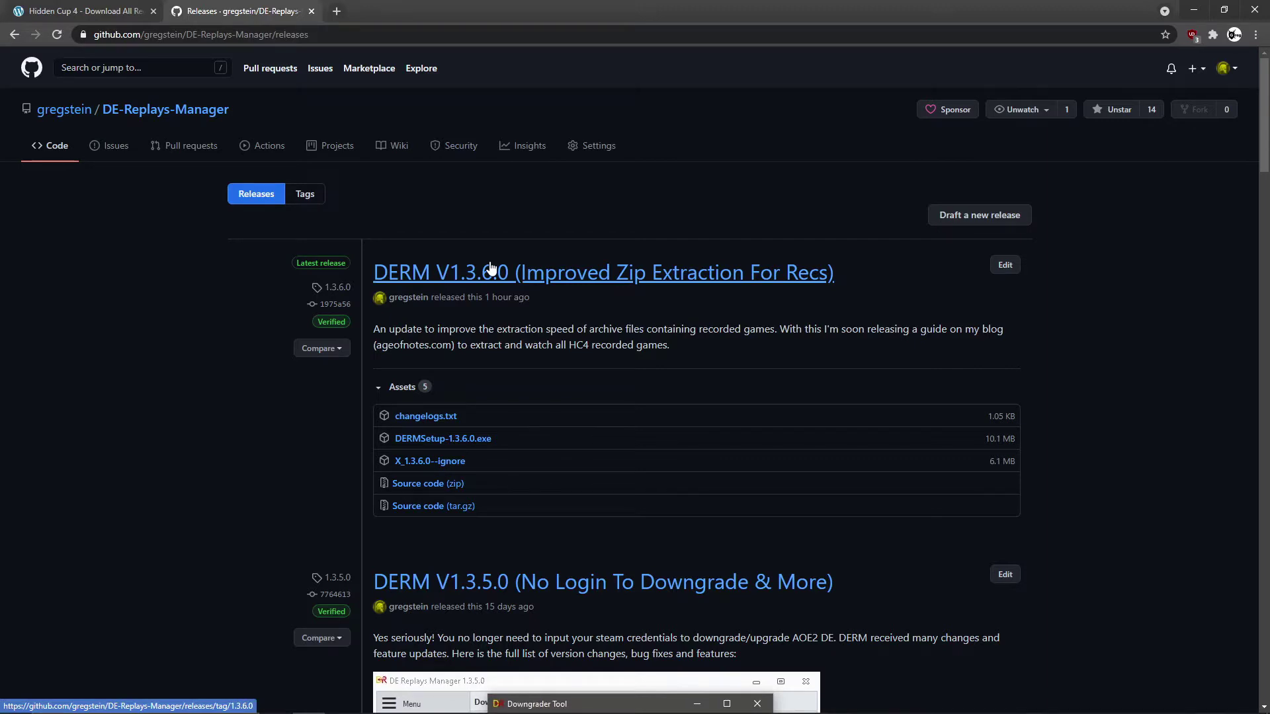
click(121, 8)
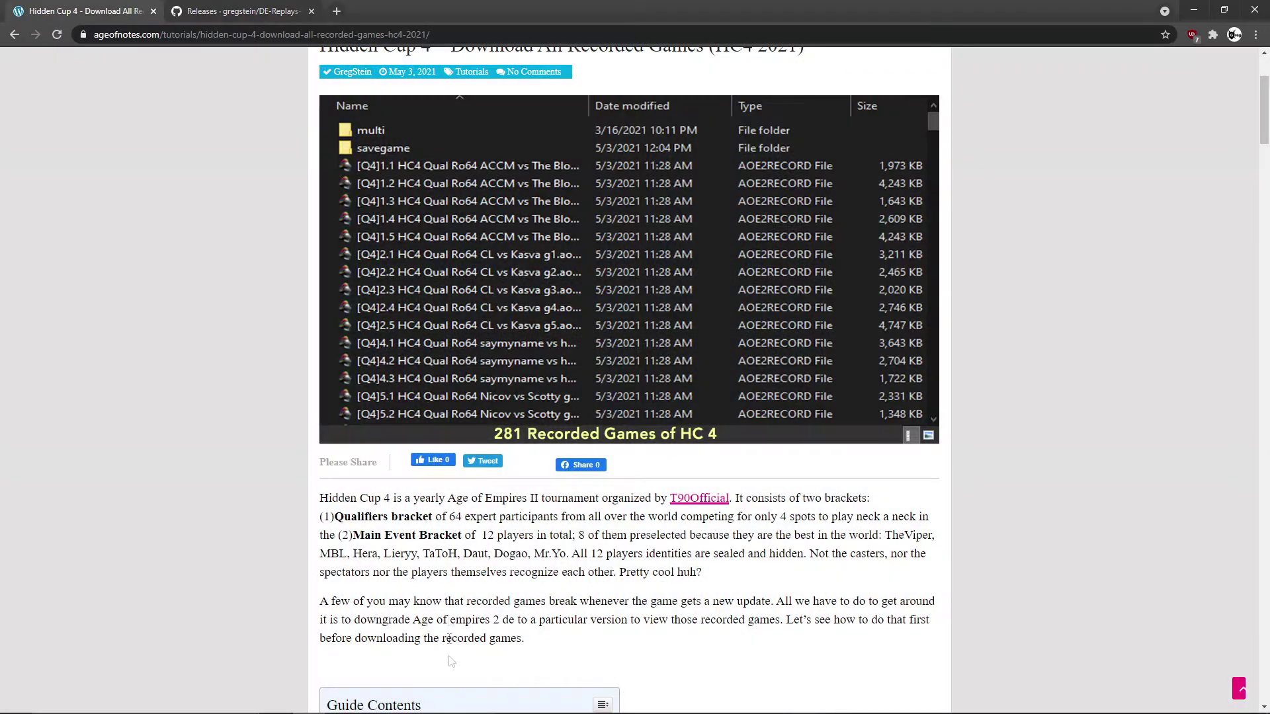
click(471, 706)
click(452, 411)
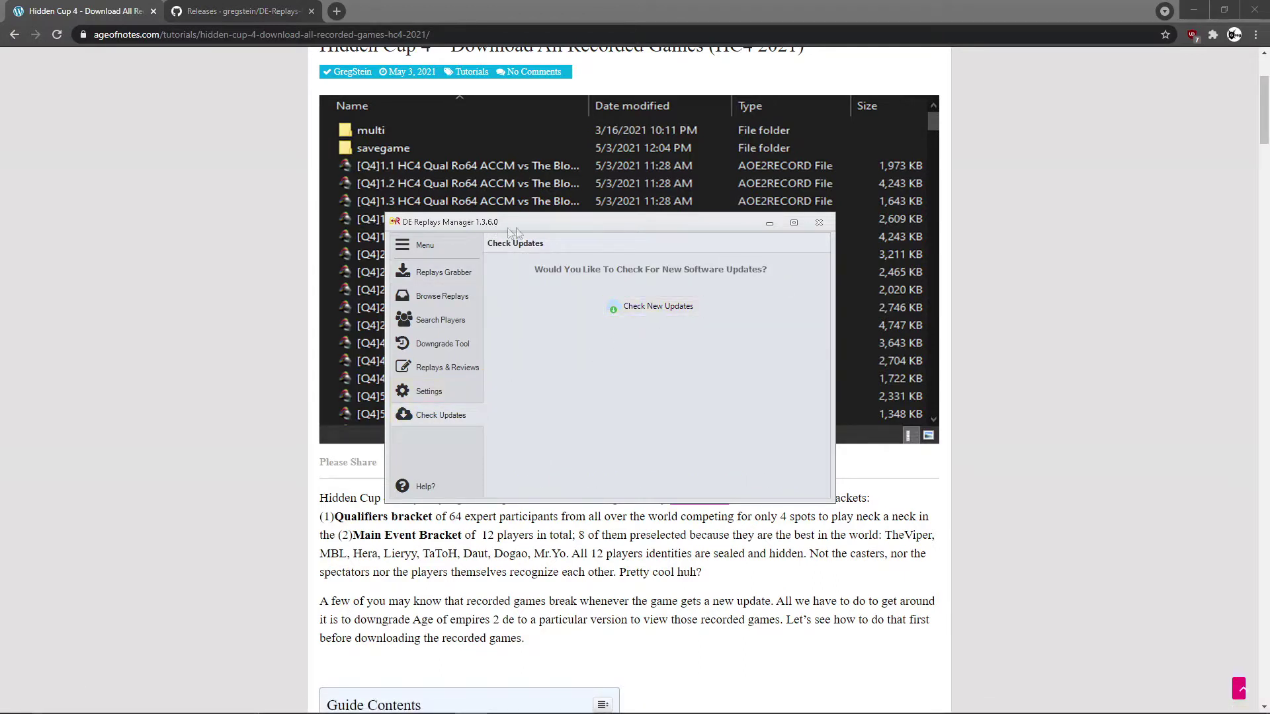
- Move from Browse Replays to the Downgrade Tool page in DE Replays Manager
click(434, 291)
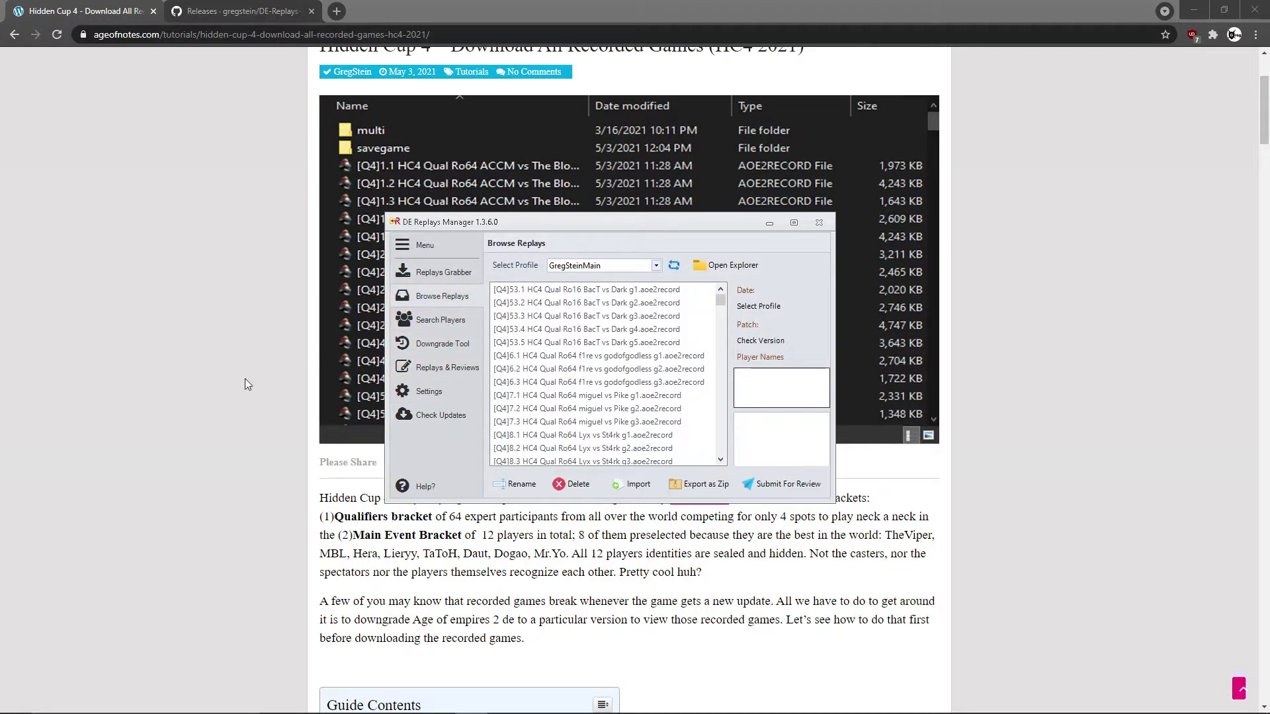
click(438, 345)
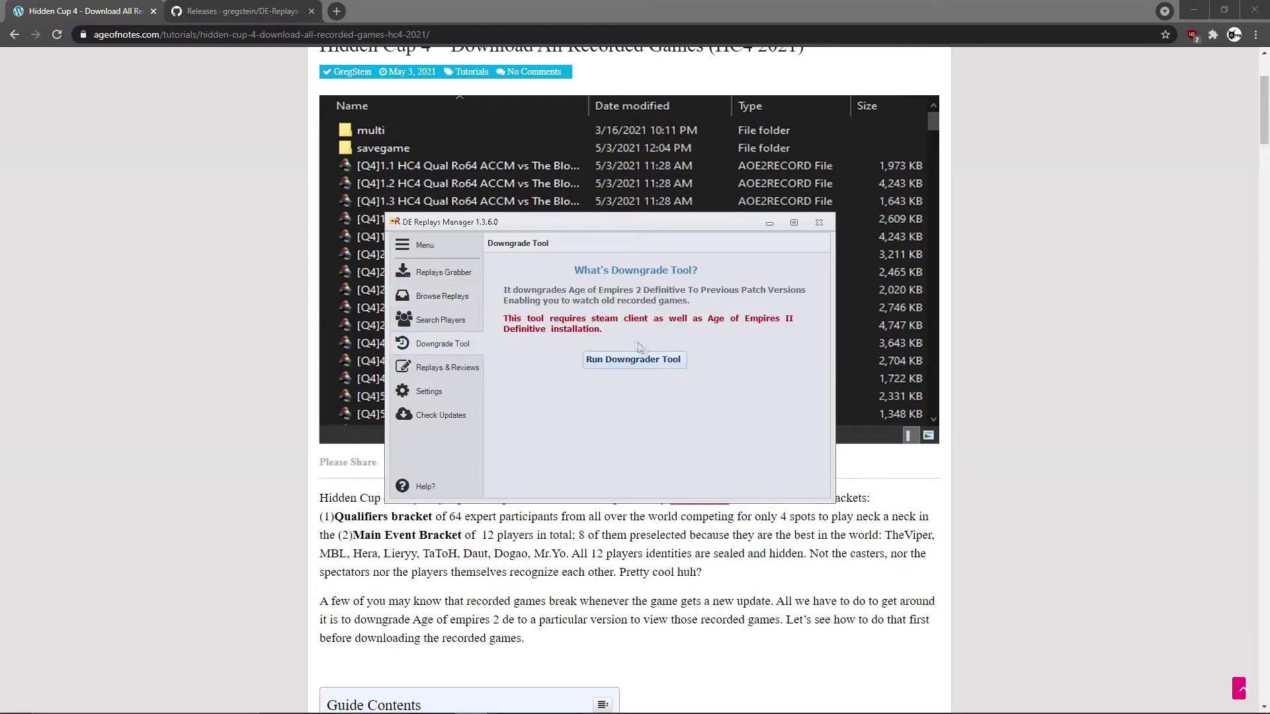
- Launch the Downgrader Tool, choose patch 11 February 2021 (45185) and enable Skip Steam Login
click(602, 361)
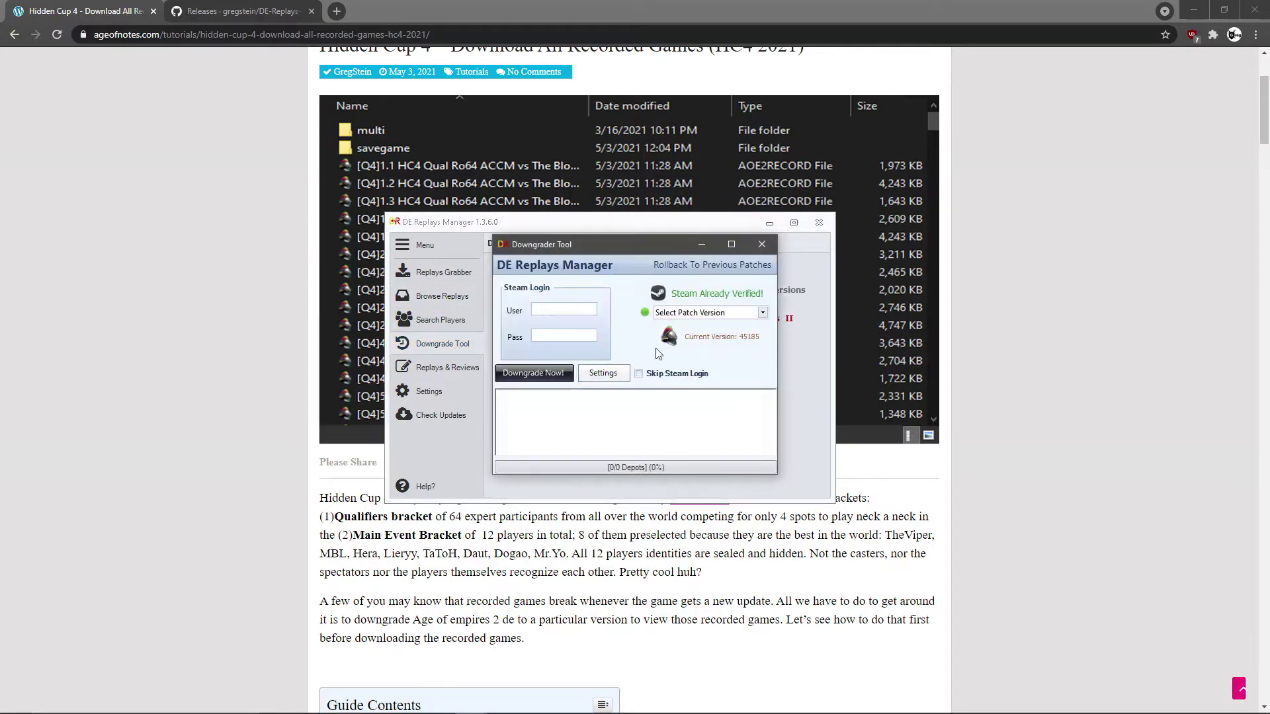
click(437, 706)
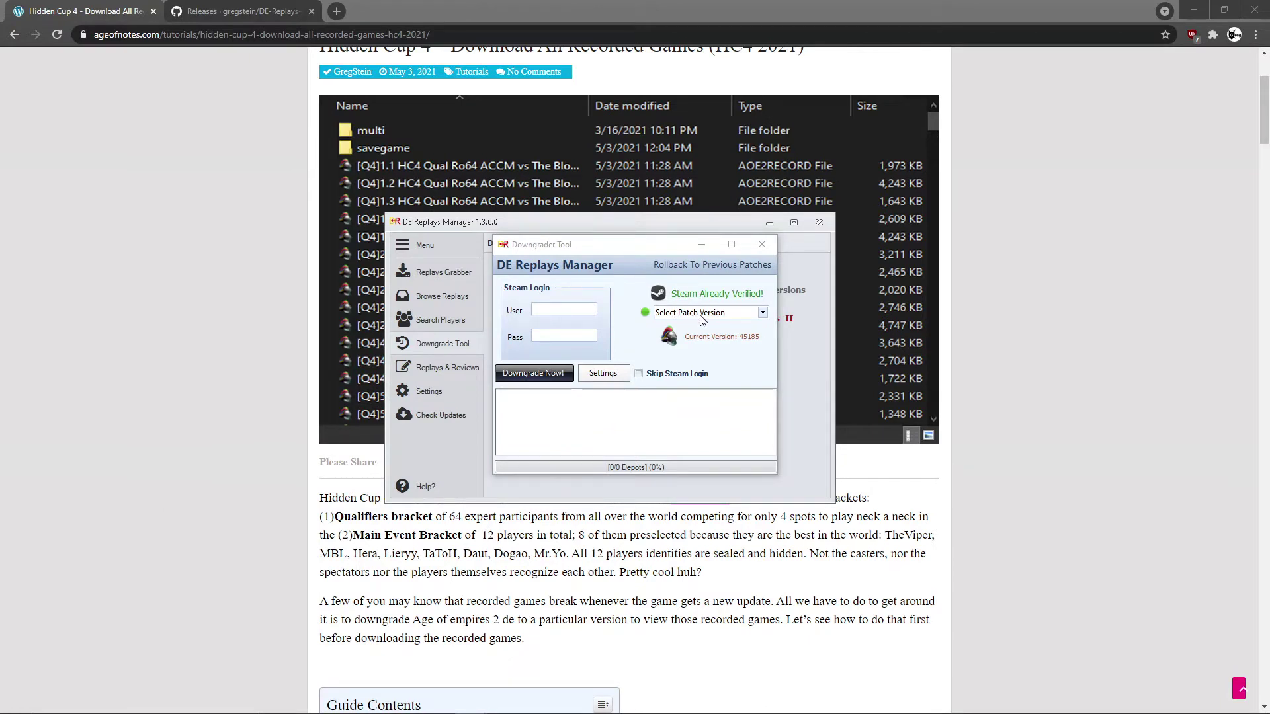
click(703, 315)
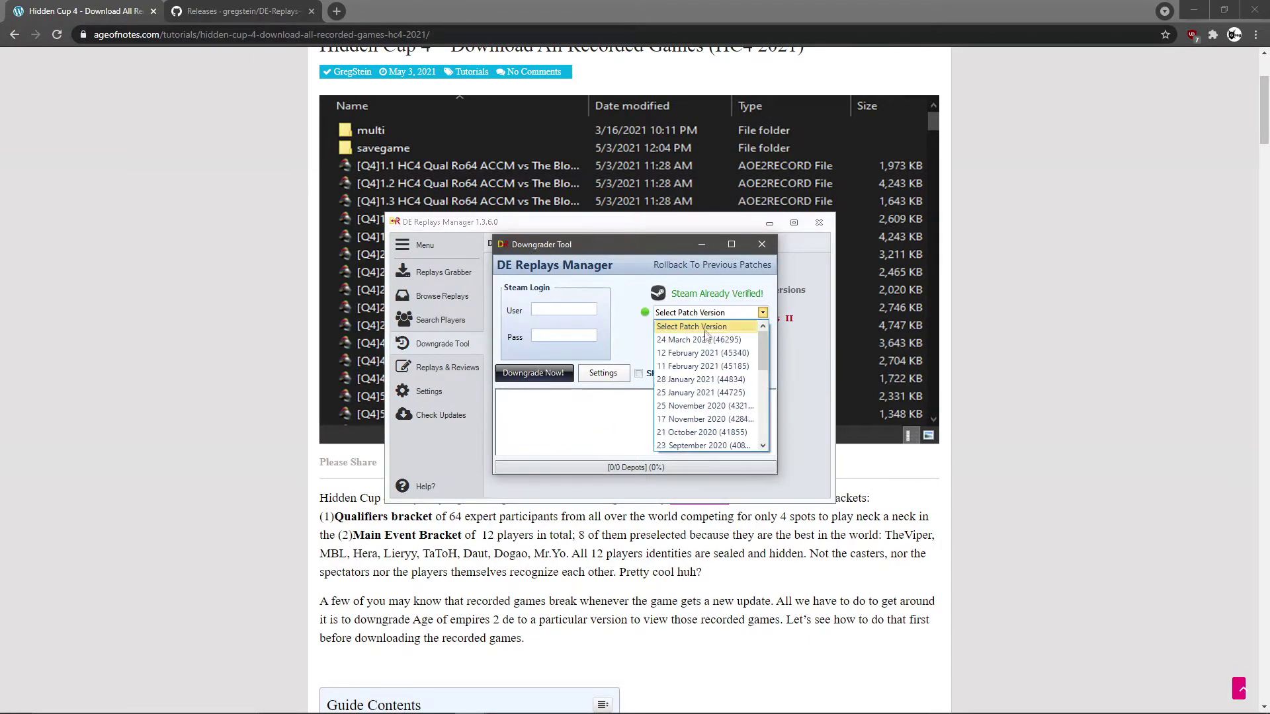
click(691, 367)
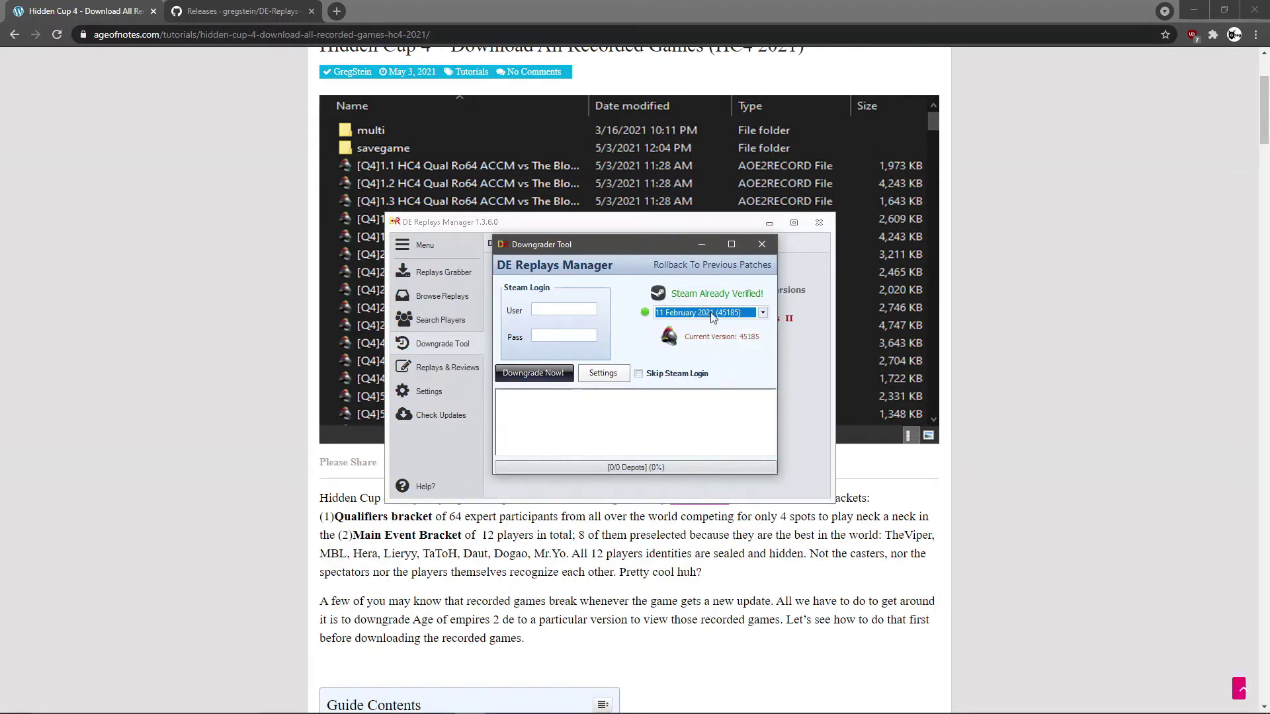
click(665, 374)
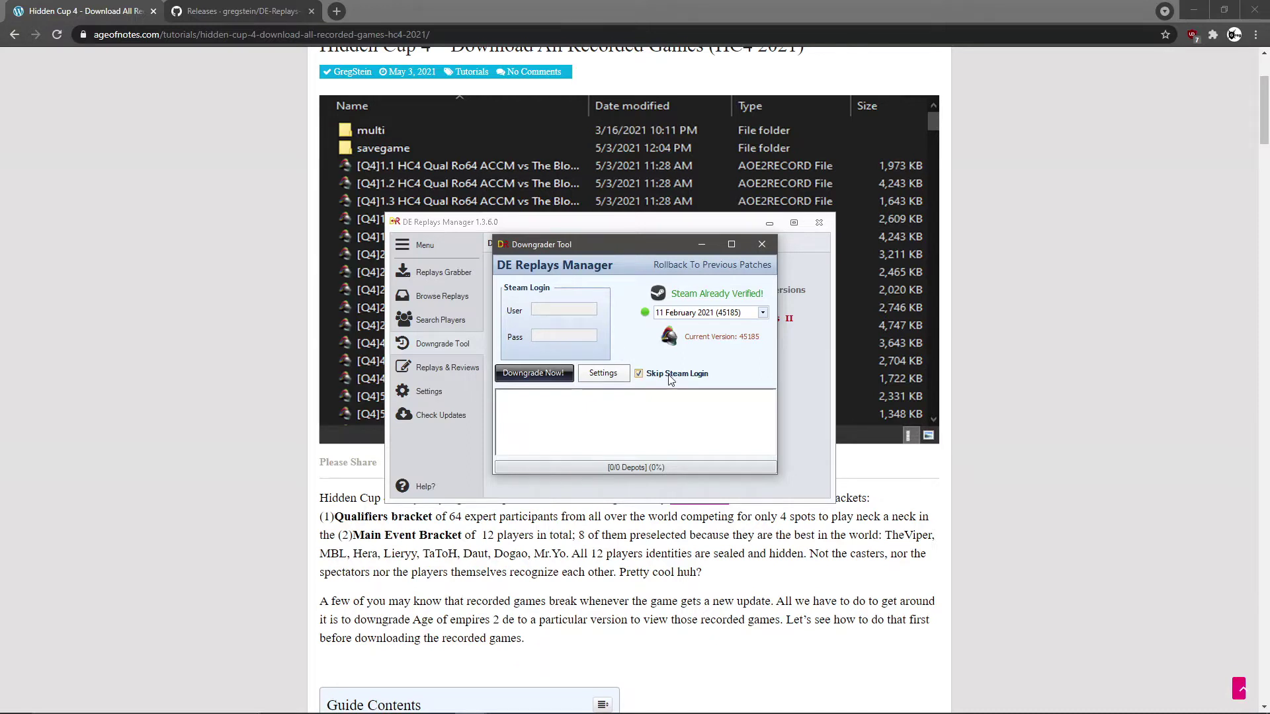
drag(633, 246, 635, 226)
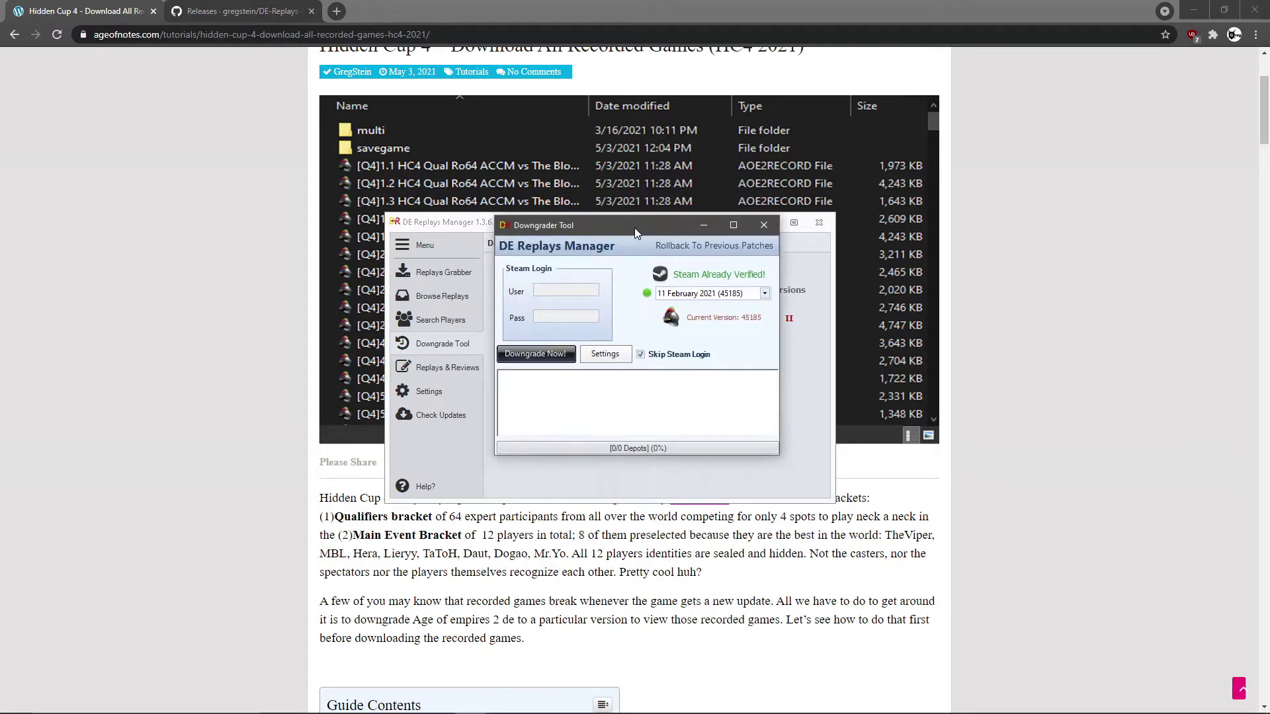
- Run Downgrade Now! to patch 45185, note the Depot 4 and Depot 5 download failures, then close the tool
scroll(243, 366, down, 4)
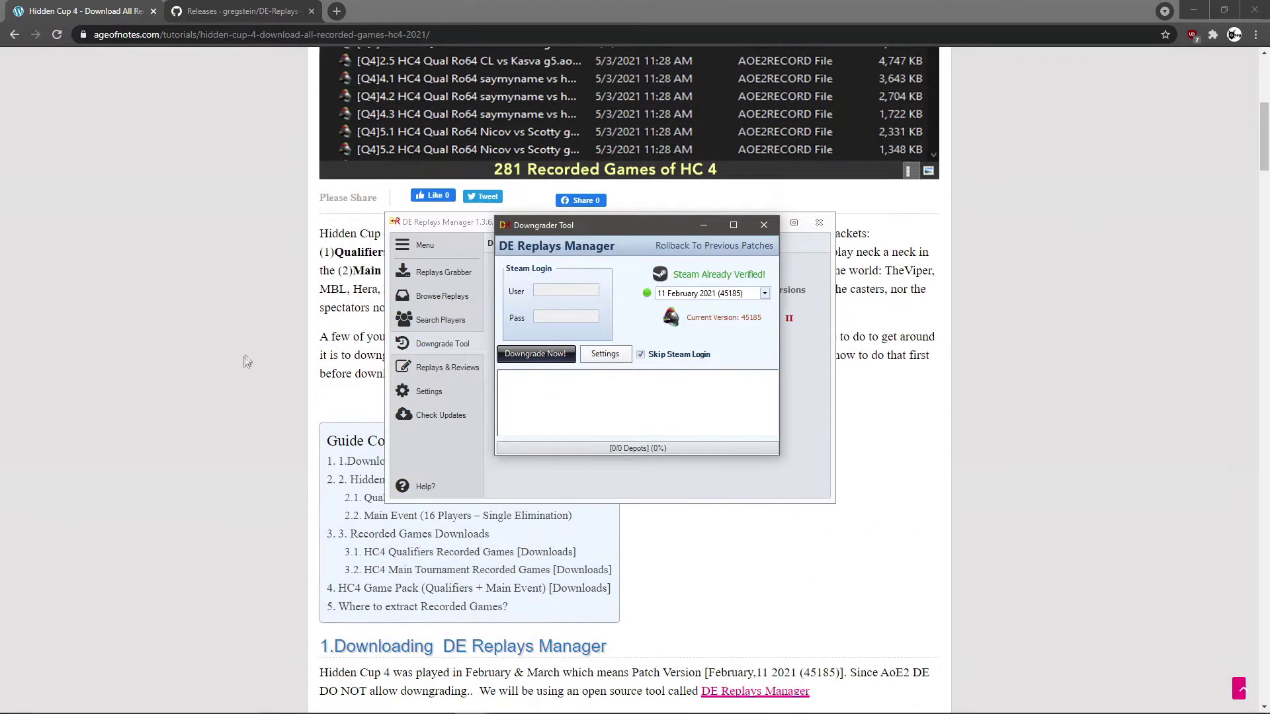
click(559, 357)
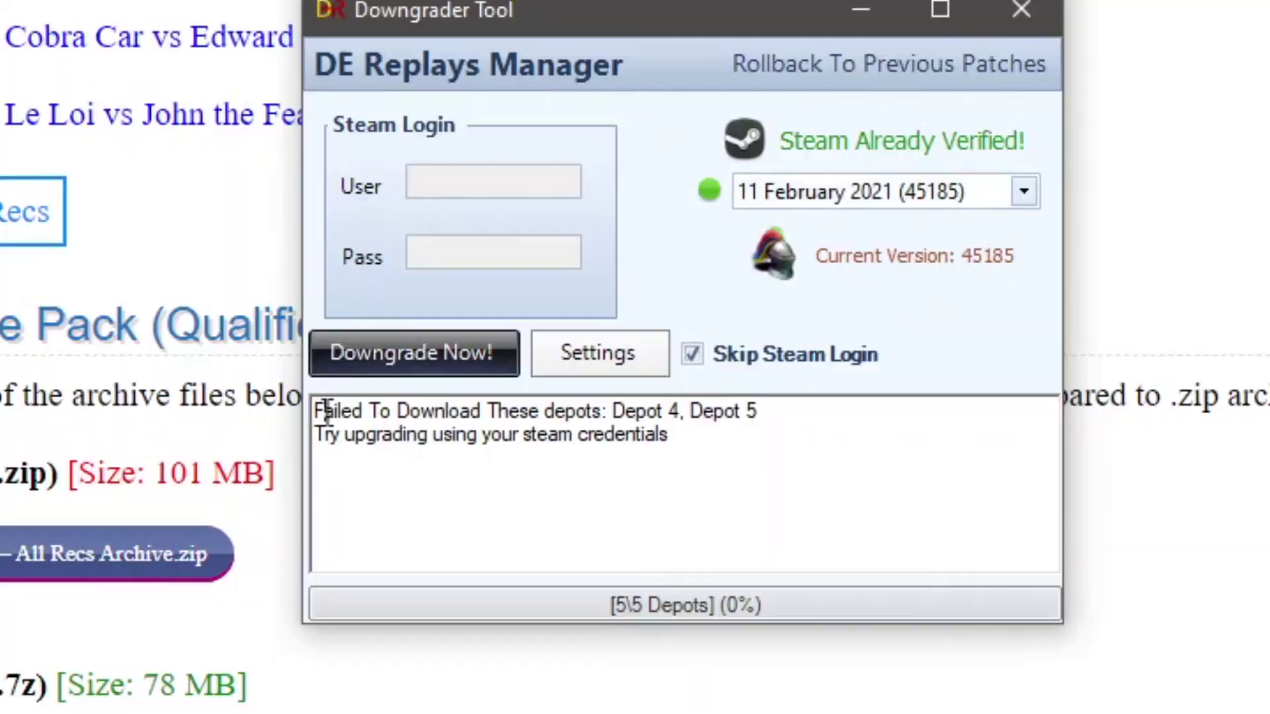
drag(516, 424, 687, 423)
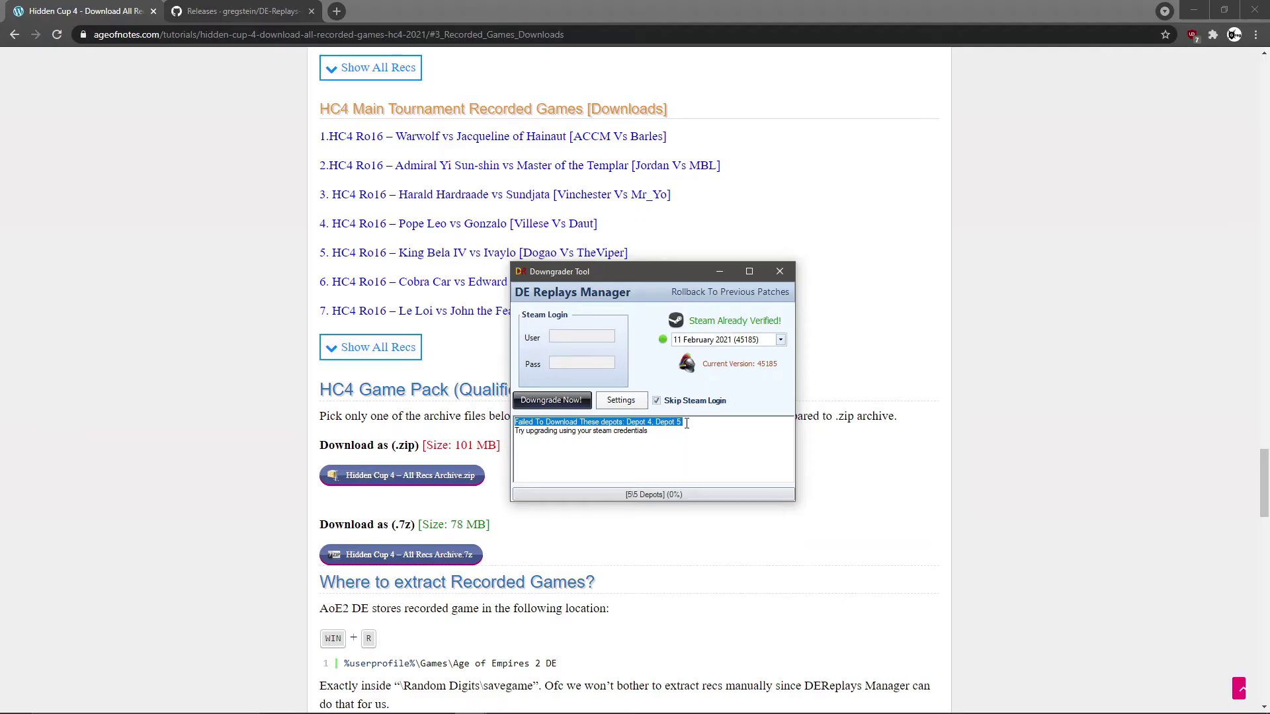
click(687, 424)
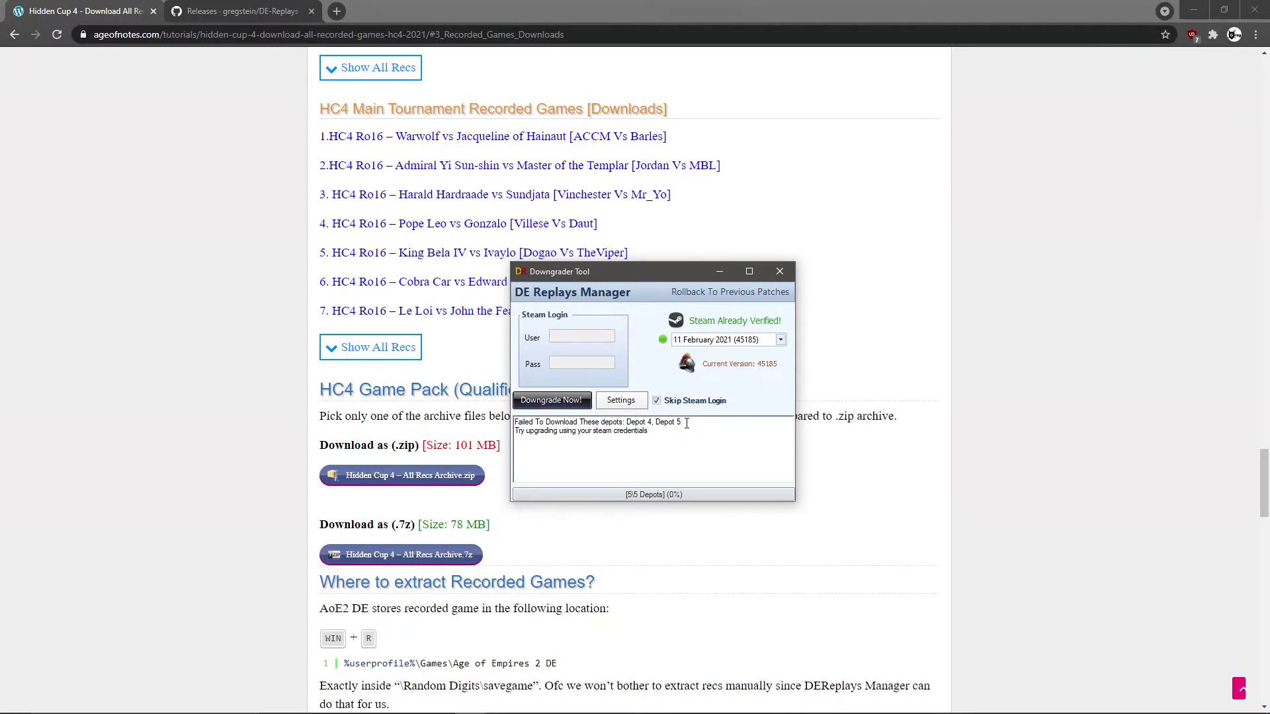
click(779, 271)
- Restore DE Replays Manager and show its Browse Replays list
mouse_move(471, 701)
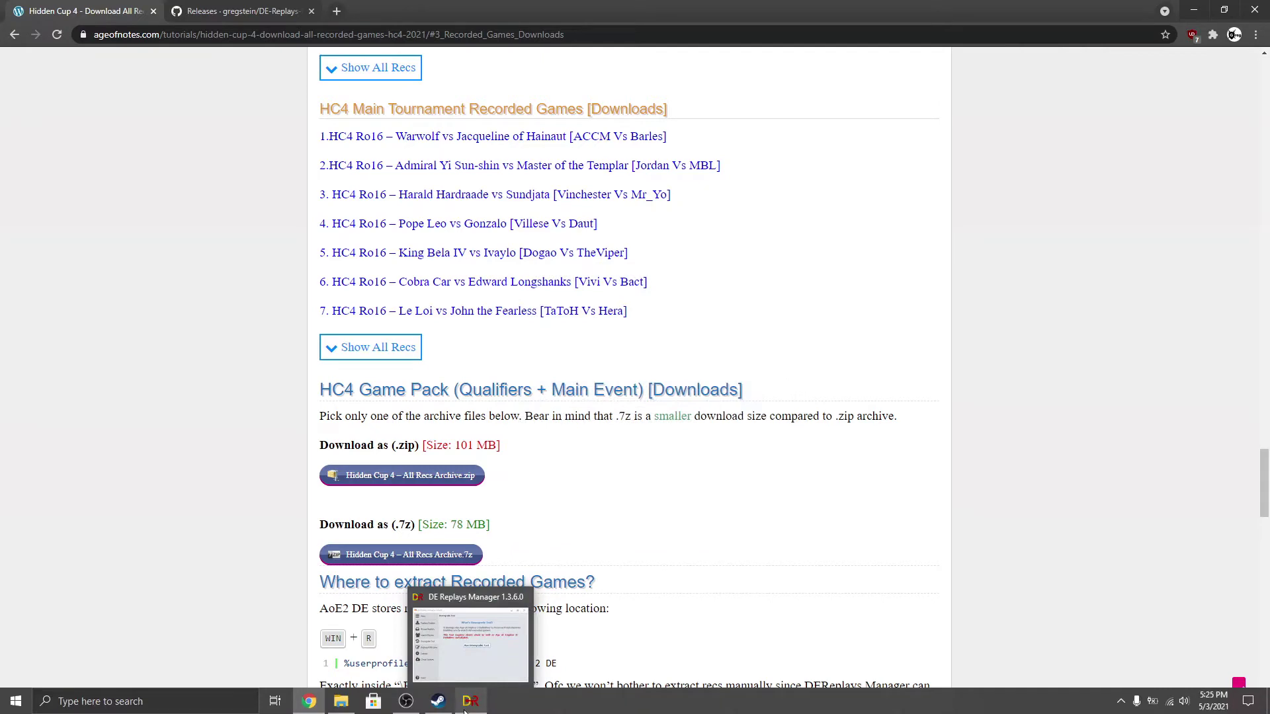
click(474, 661)
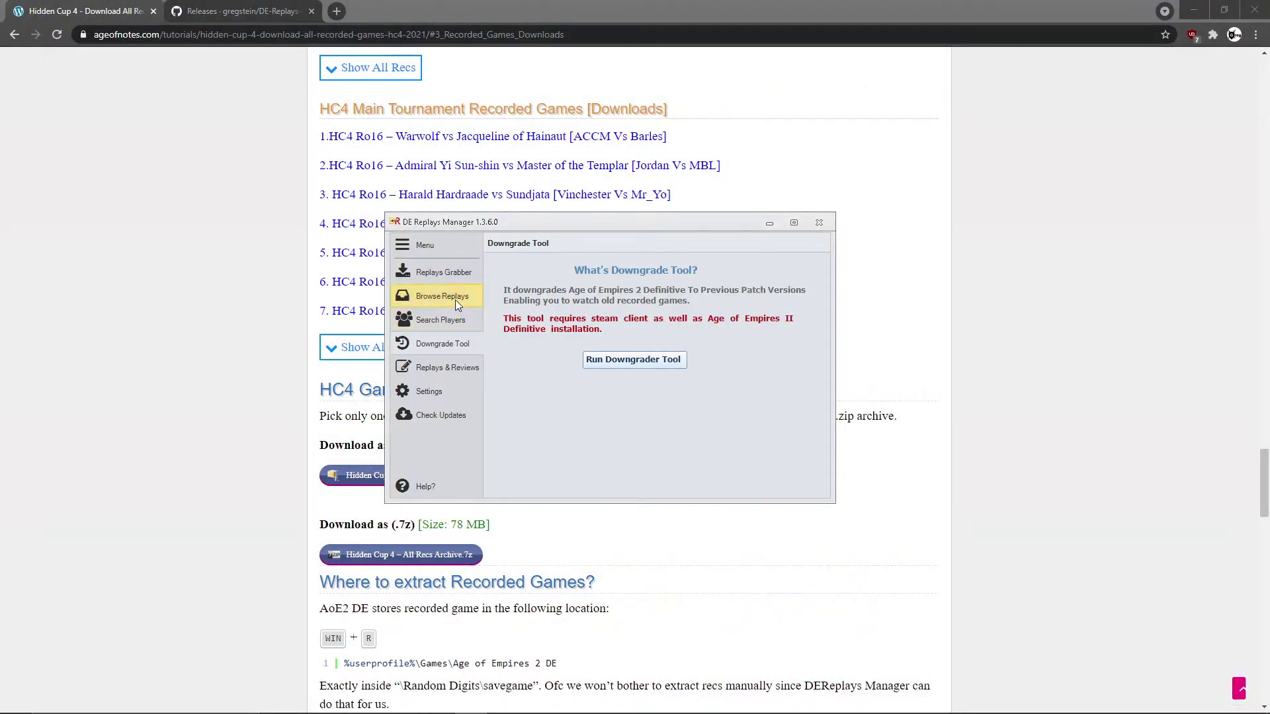
click(457, 303)
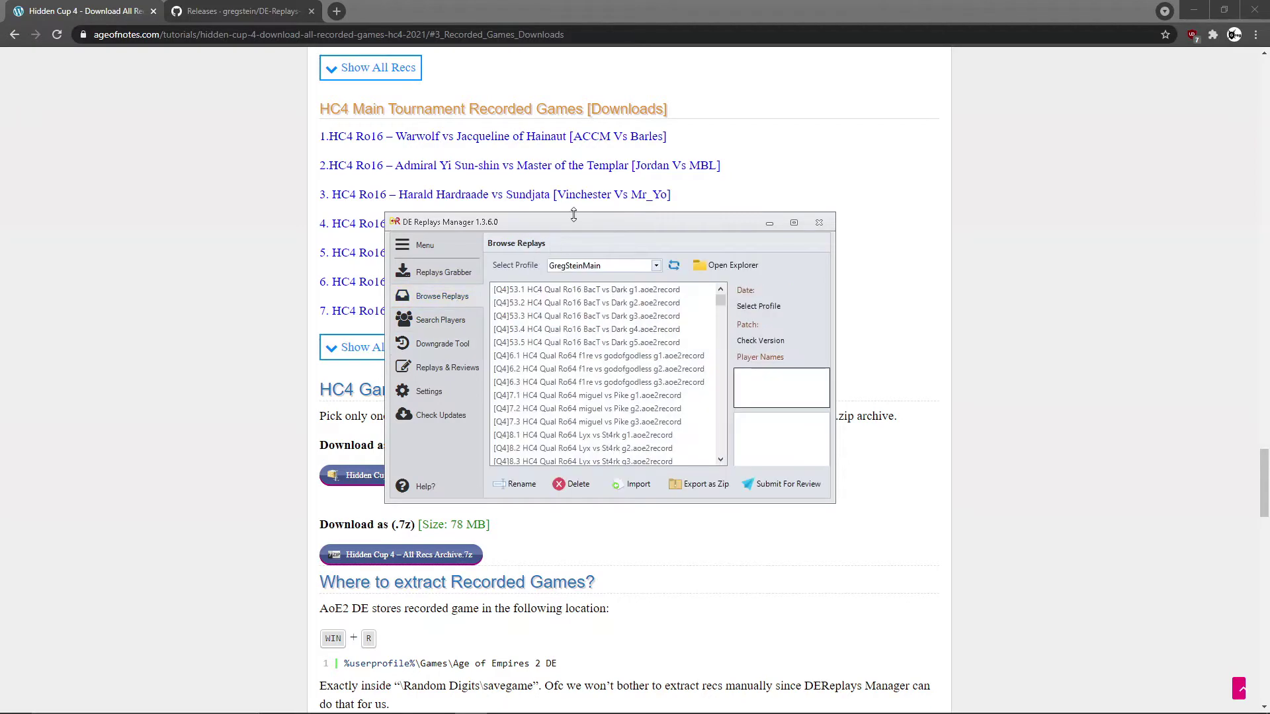
drag(562, 220, 632, 186)
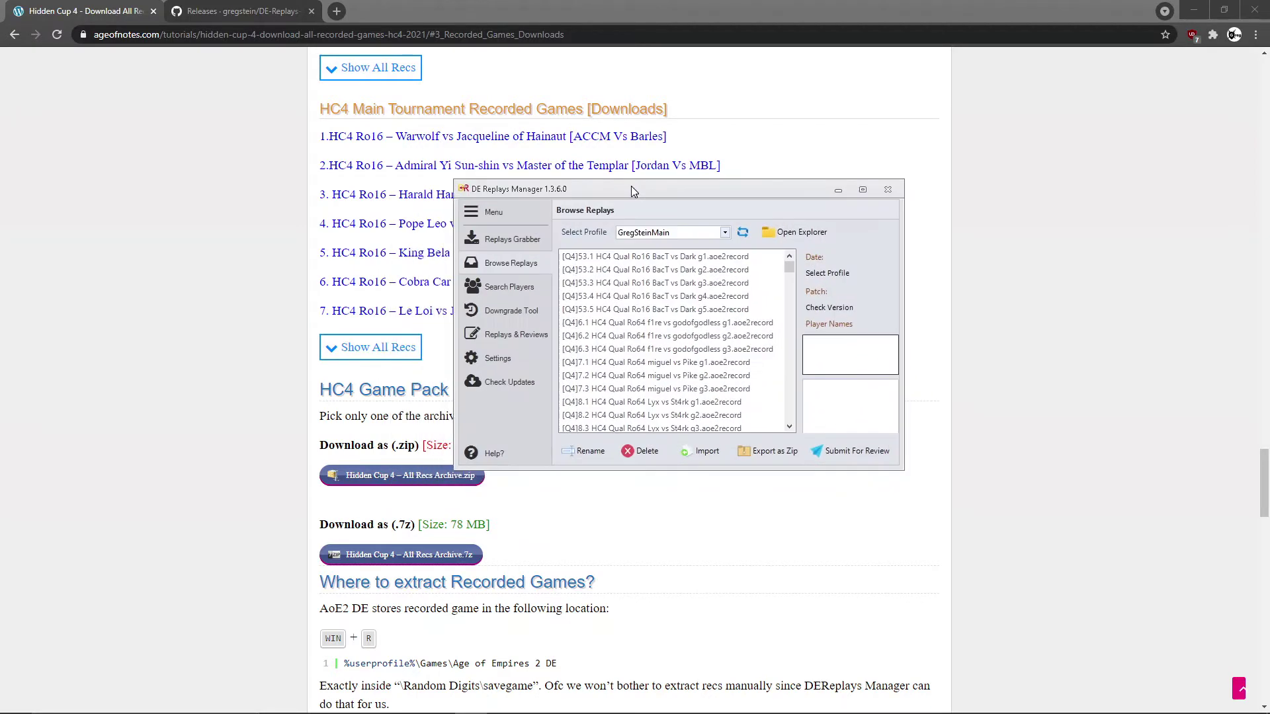
- Select all the old replays above rec.aoe2record and delete them, confirming the prompt
click(619, 256)
drag(790, 268, 790, 439)
shift+click(777, 402)
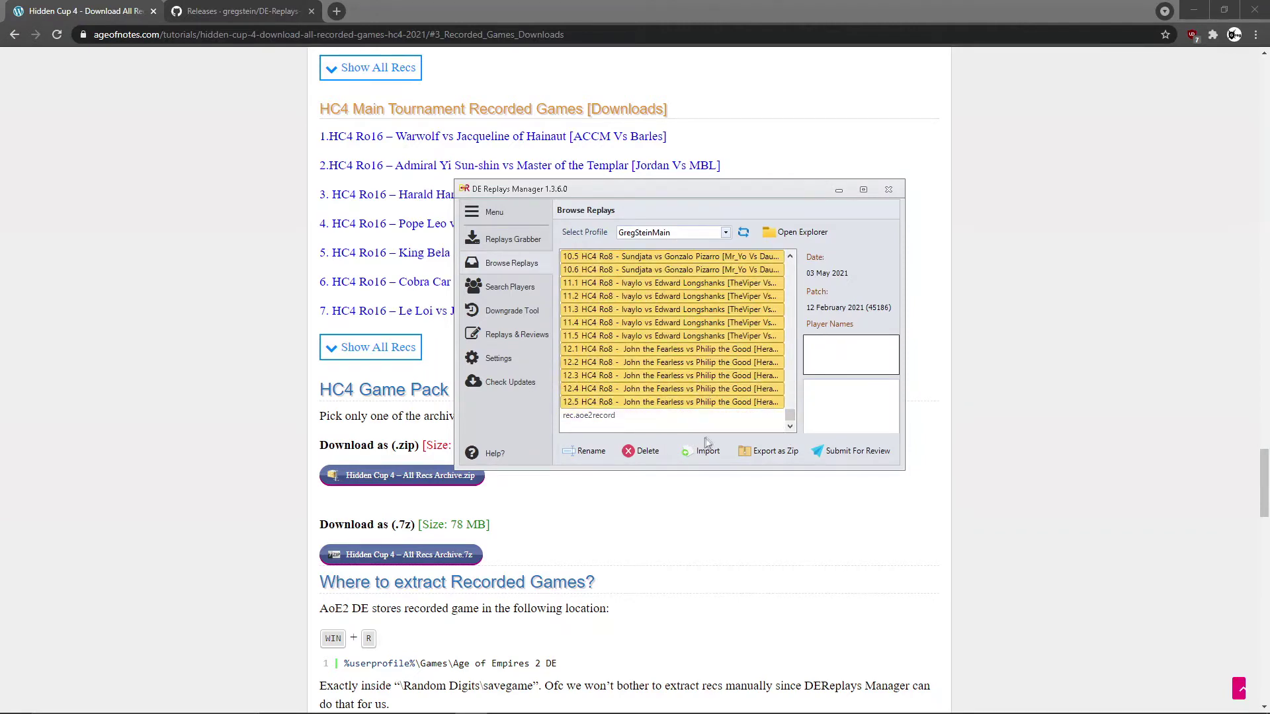
click(645, 454)
click(617, 404)
drag(669, 193, 649, 192)
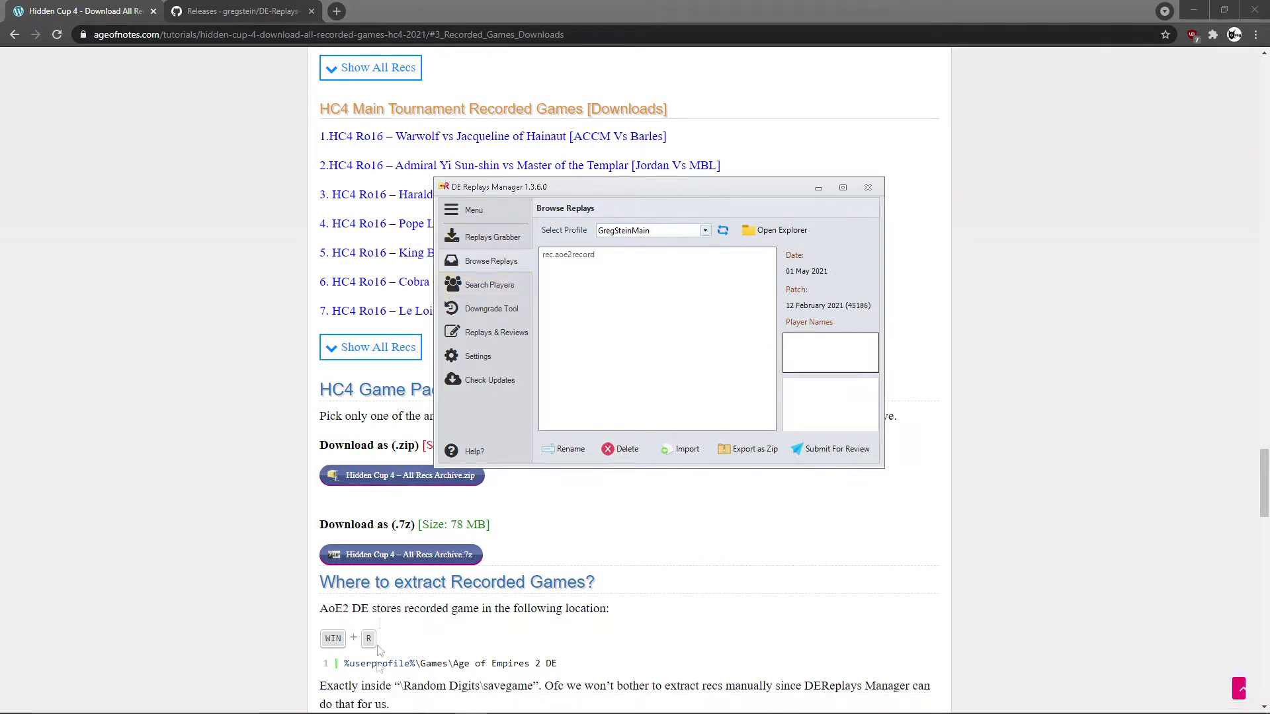
- From the HC4 folder, drop Hidden Cup 4 - Recs Archive.zip onto DE Replays Manager's replay list
click(381, 705)
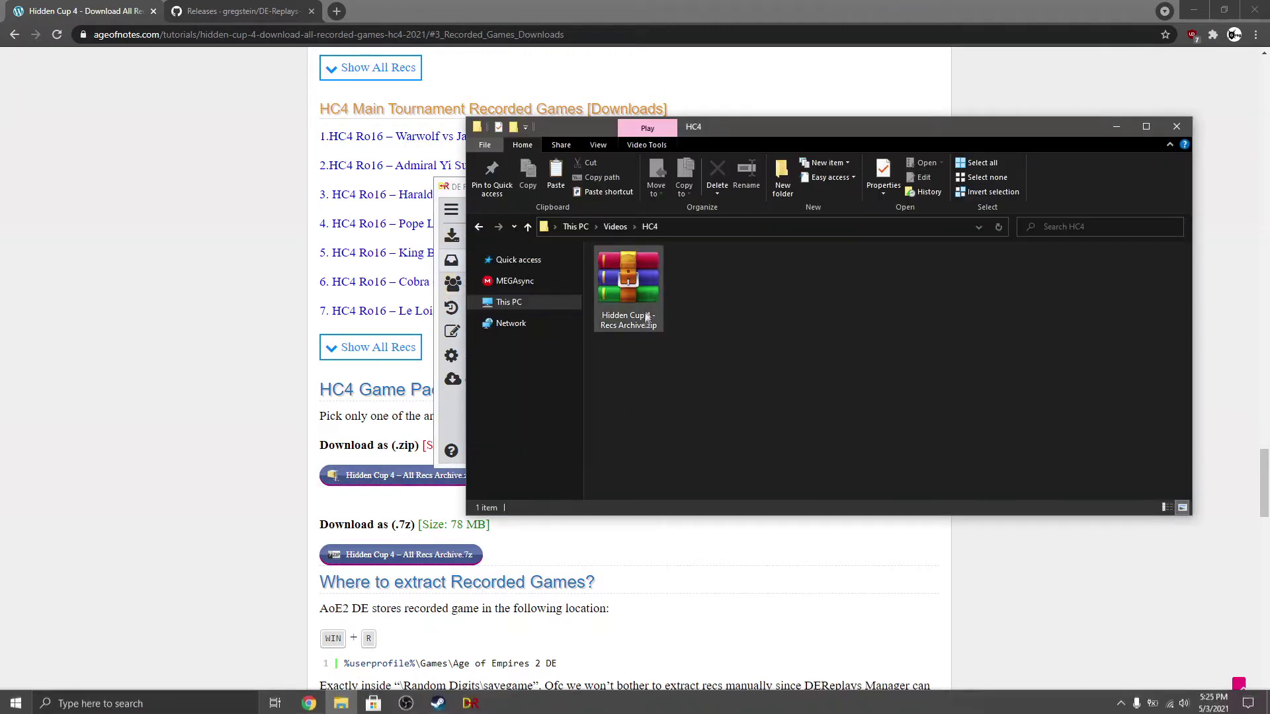
drag(736, 128, 1013, 127)
drag(907, 293, 603, 340)
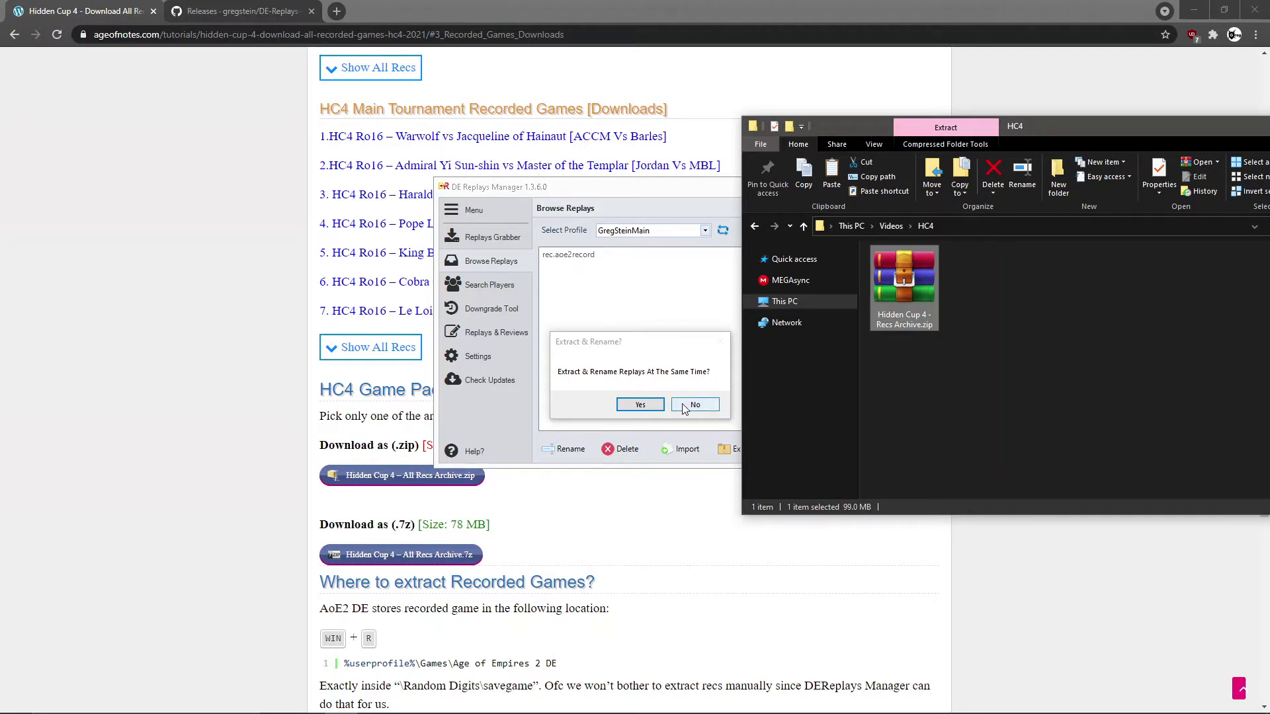
- Answer No to Extract & Rename, let the HC4 replays import, then select the first one
click(686, 406)
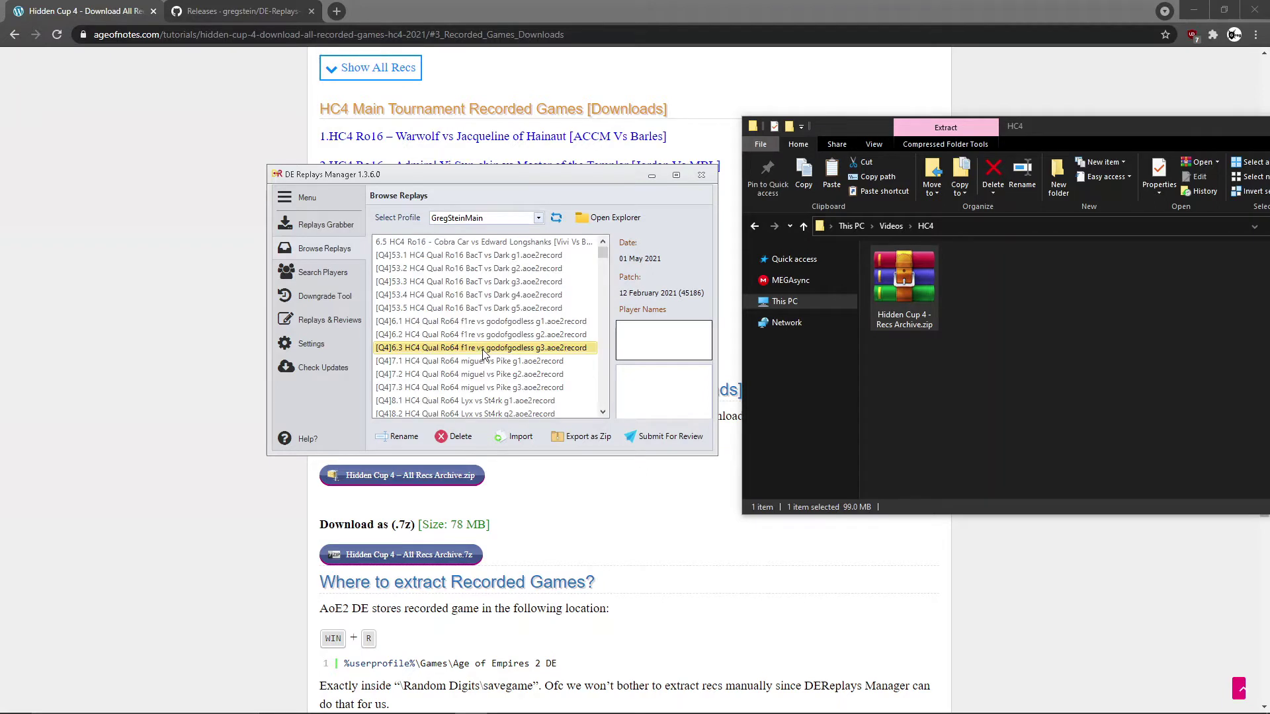
scroll(516, 337, down, 1)
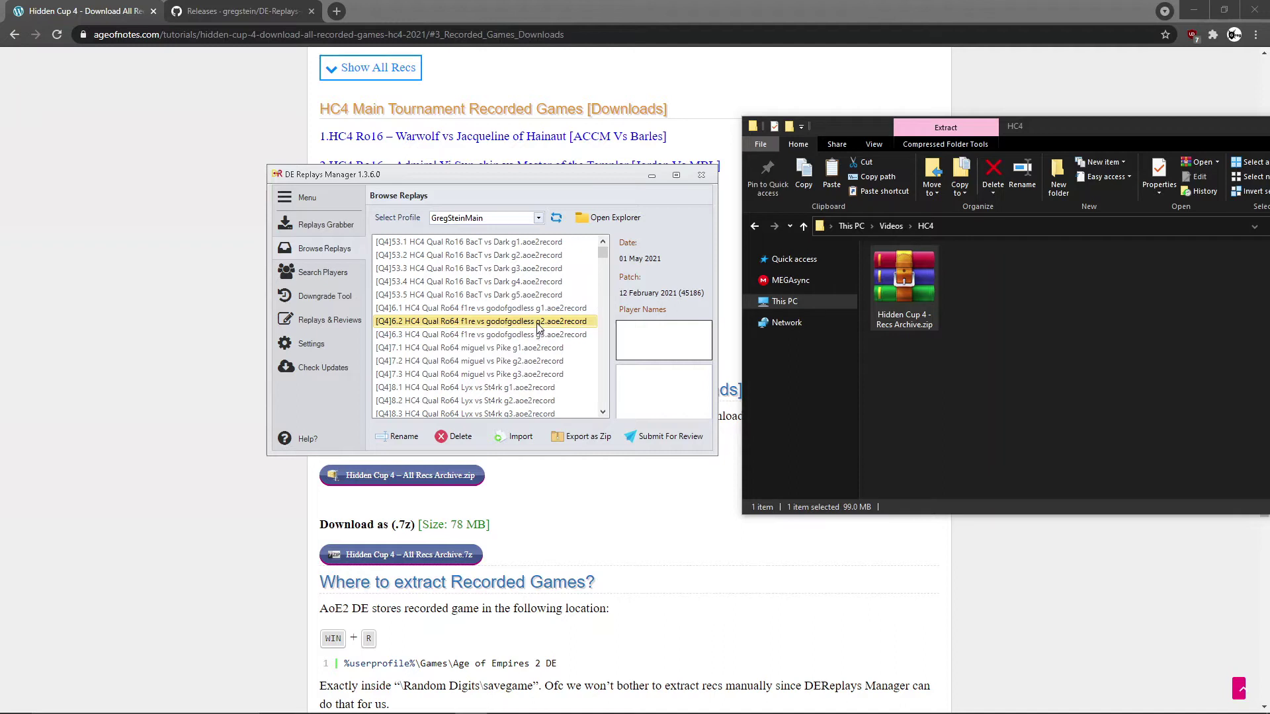
click(585, 243)
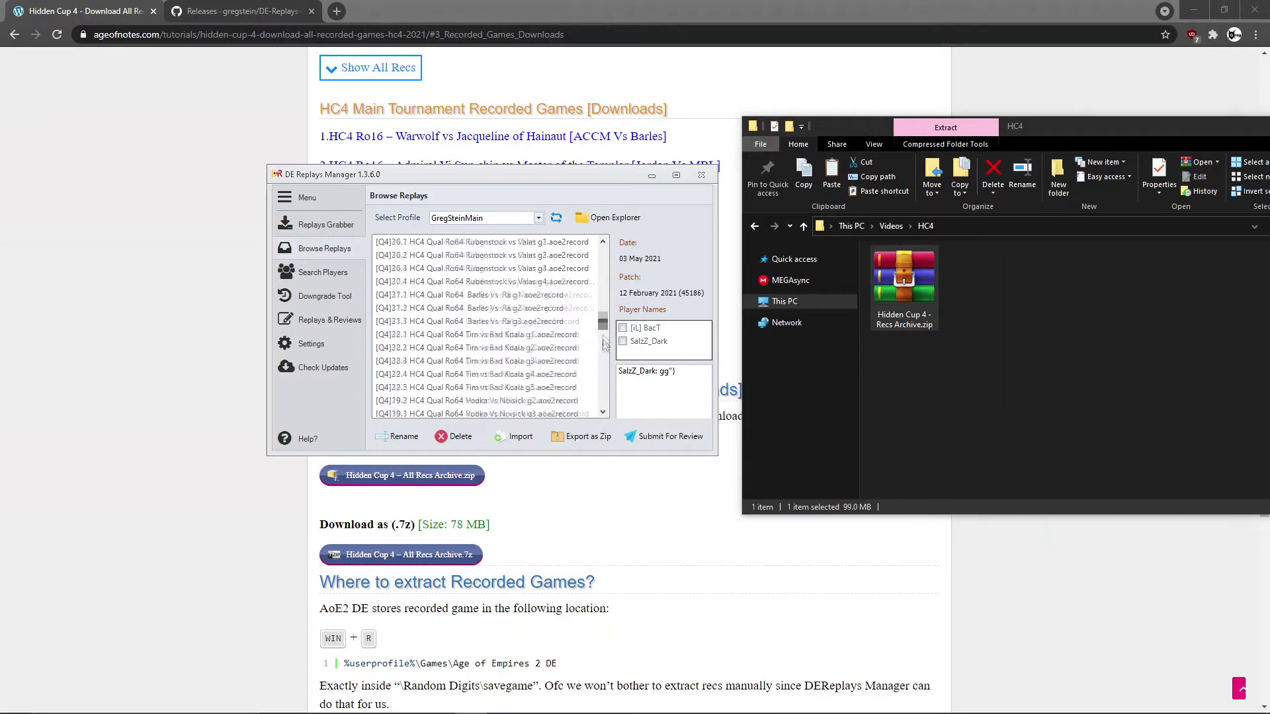
- Select all 280 imported HC4 replays from first to last and delete them, confirming Yes
click(554, 243)
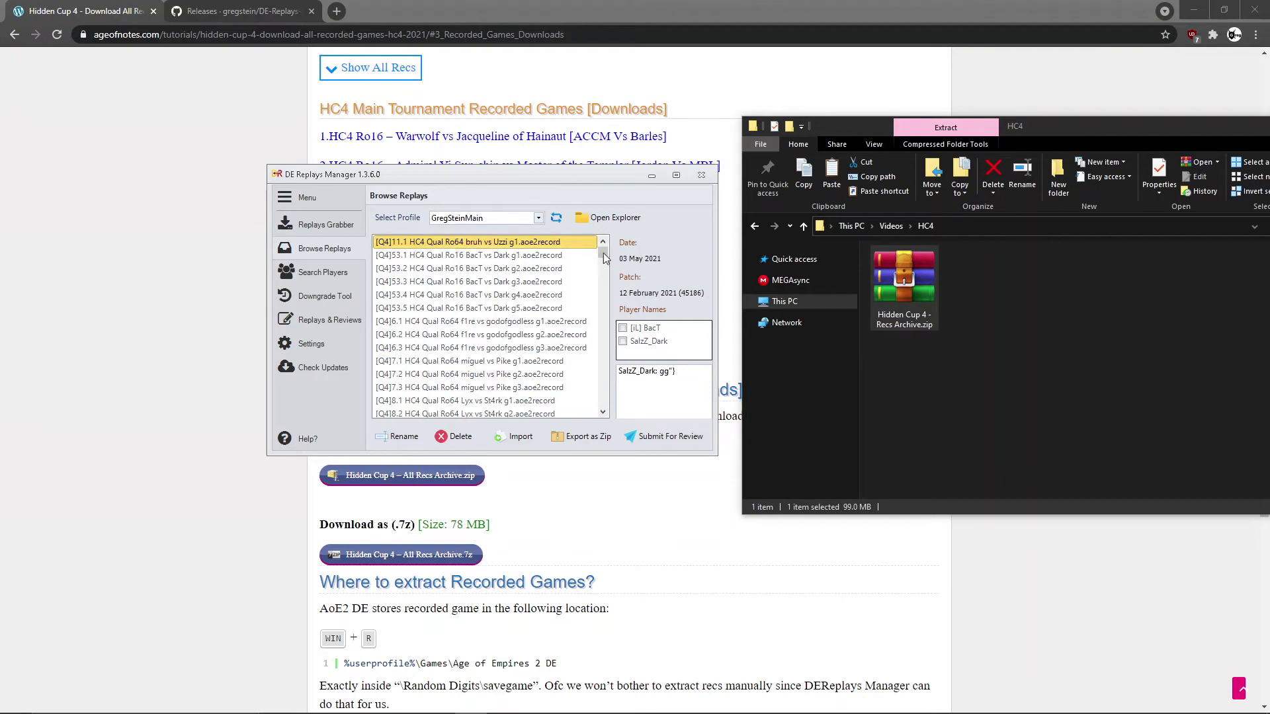
drag(603, 252, 609, 413)
shift+click(593, 395)
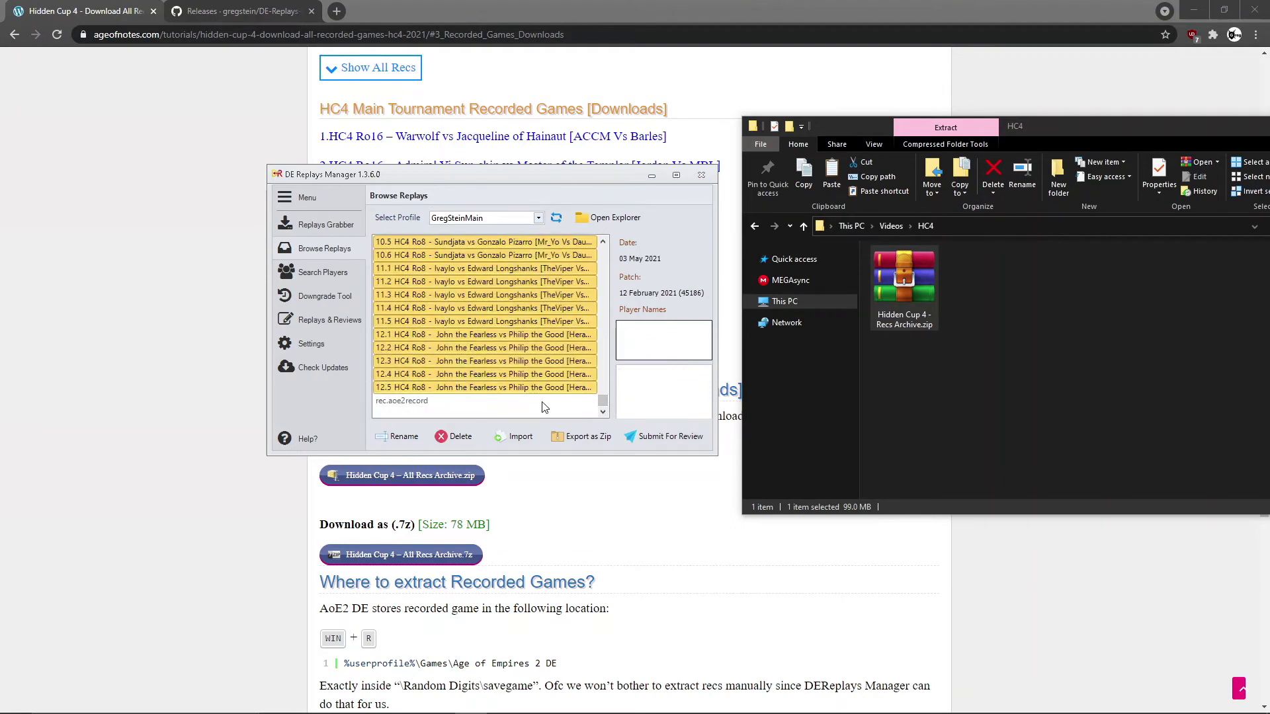
click(456, 436)
click(614, 407)
drag(486, 177, 761, 172)
- Download the '1. HC4 Qual Ro64 ACCM vs The Bloodless' zip and open it from Chrome's download shelf
scroll(423, 423, up, 6)
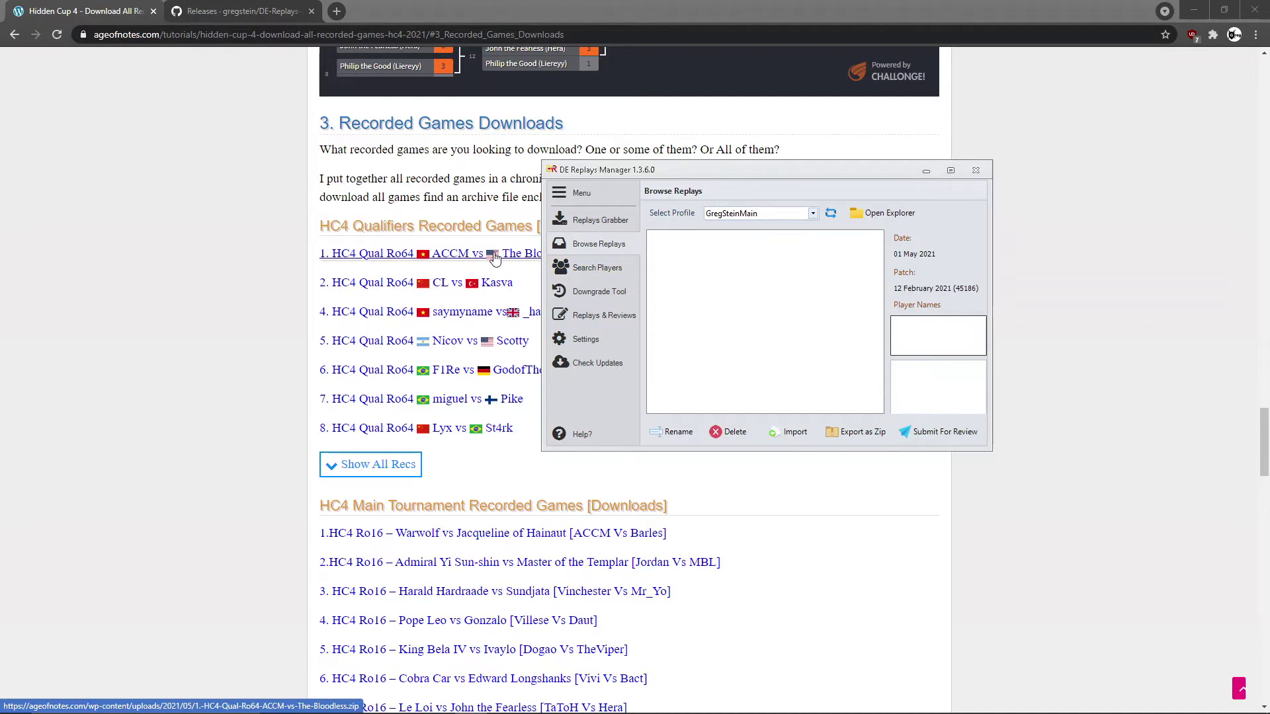
click(495, 258)
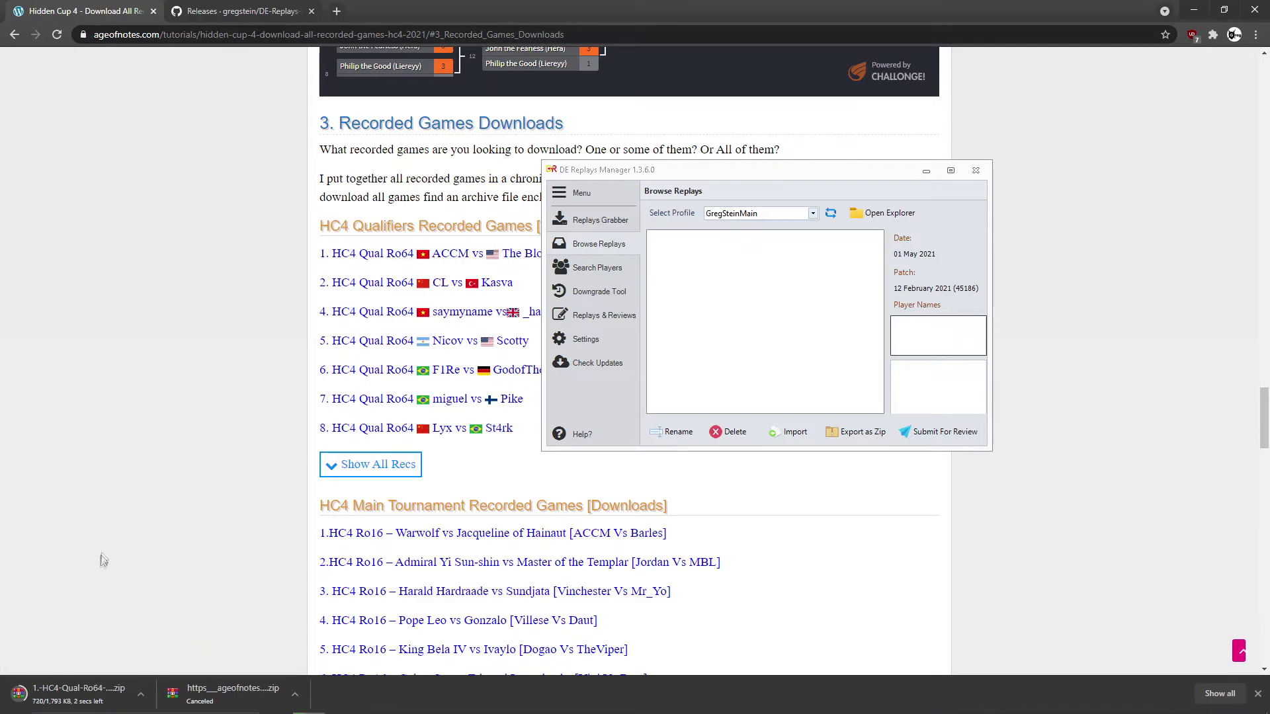
click(48, 696)
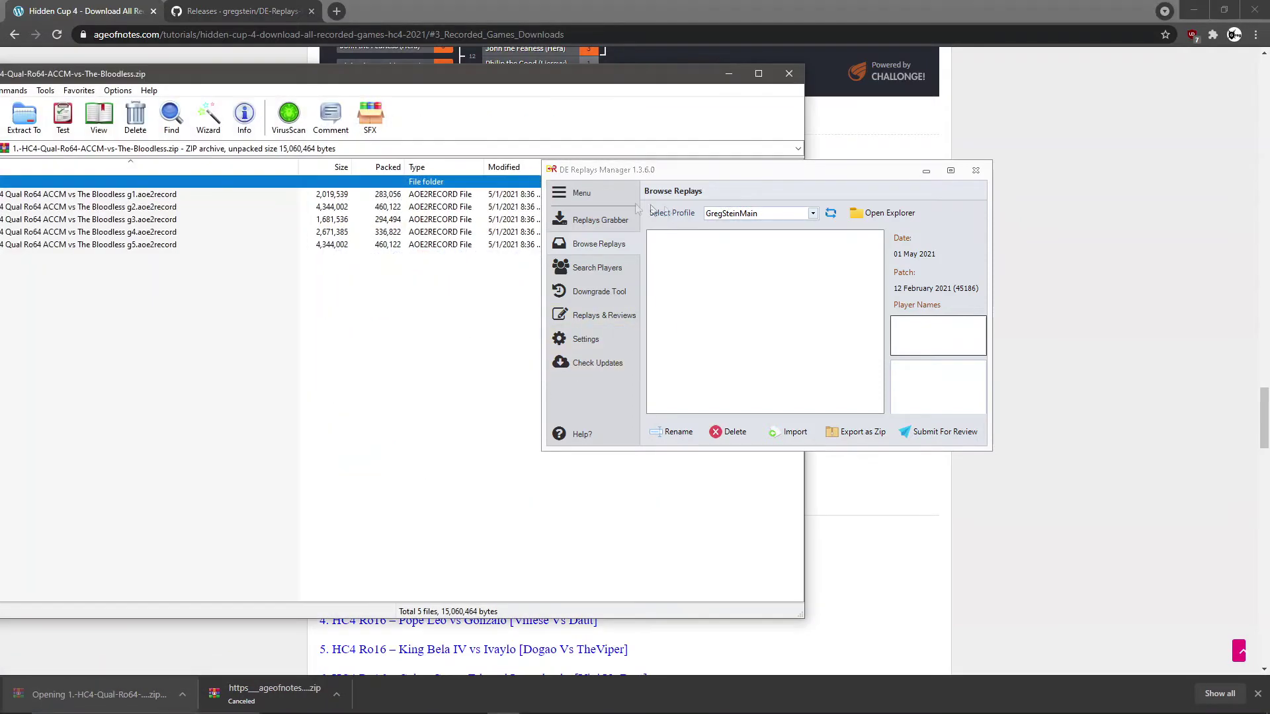
- Untick Always On Top in the Replays Grabber so the manager stops staying above other windows
drag(341, 81, 597, 136)
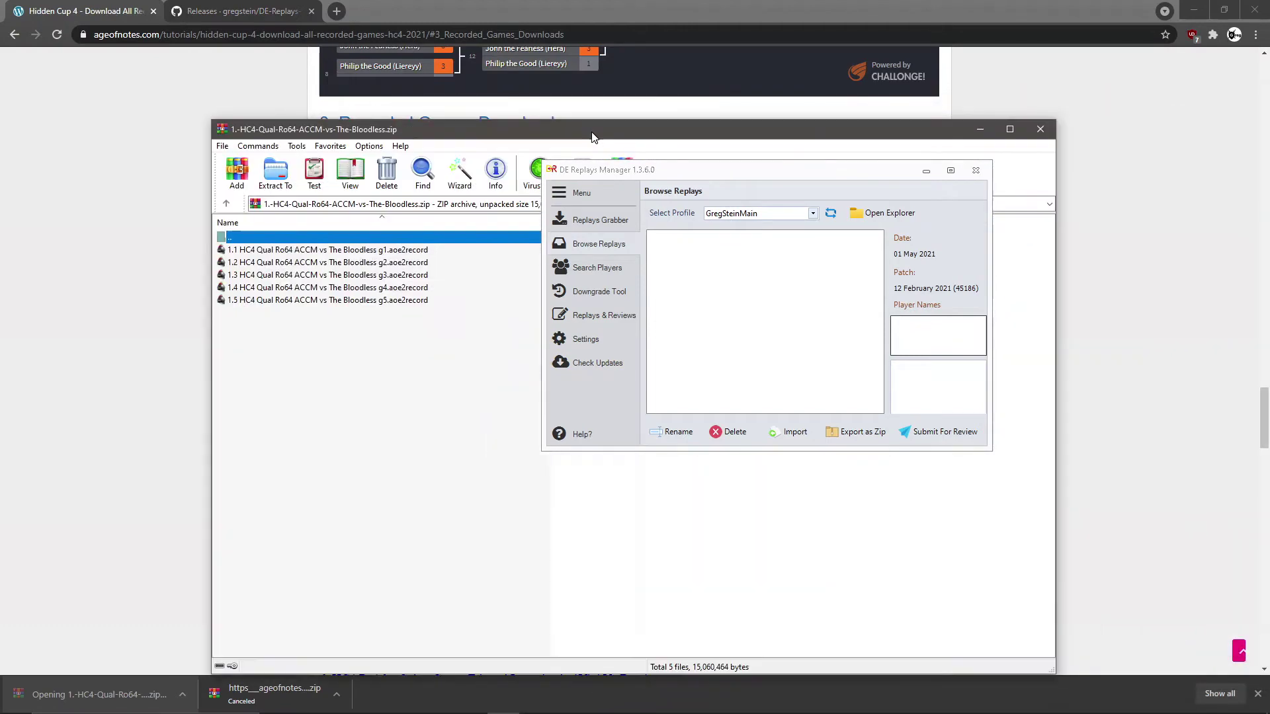
click(589, 219)
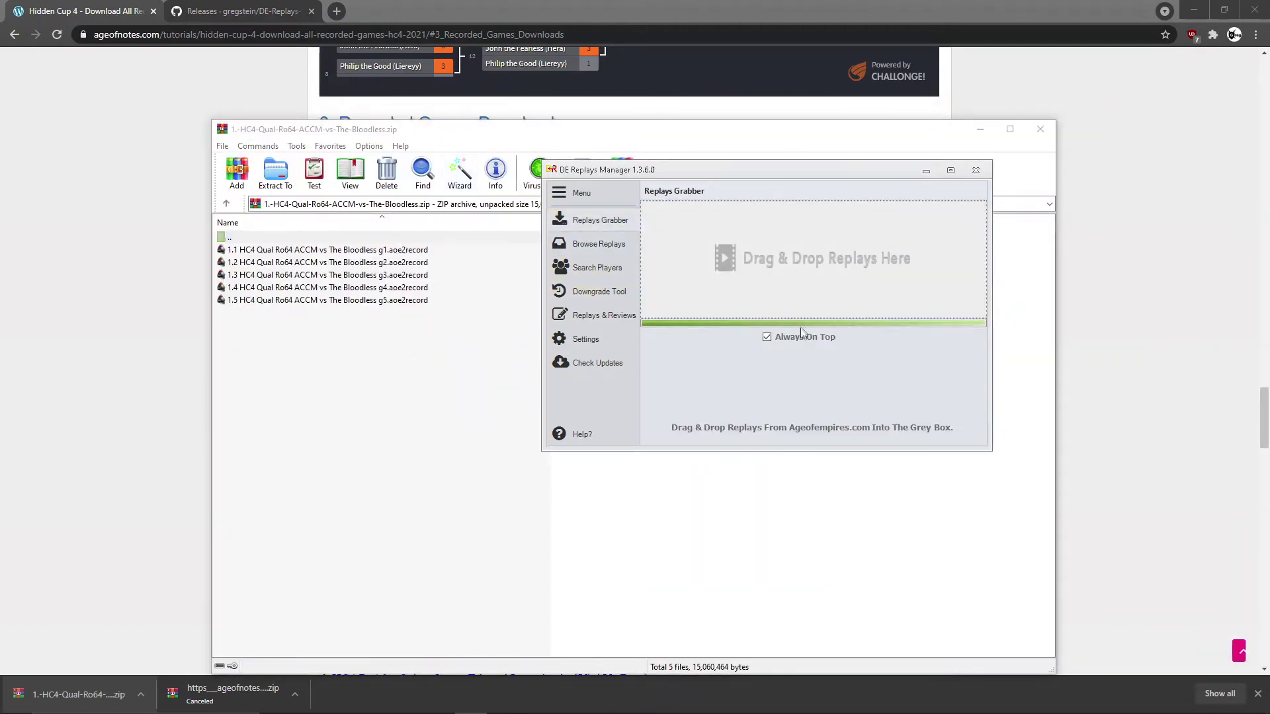
click(793, 339)
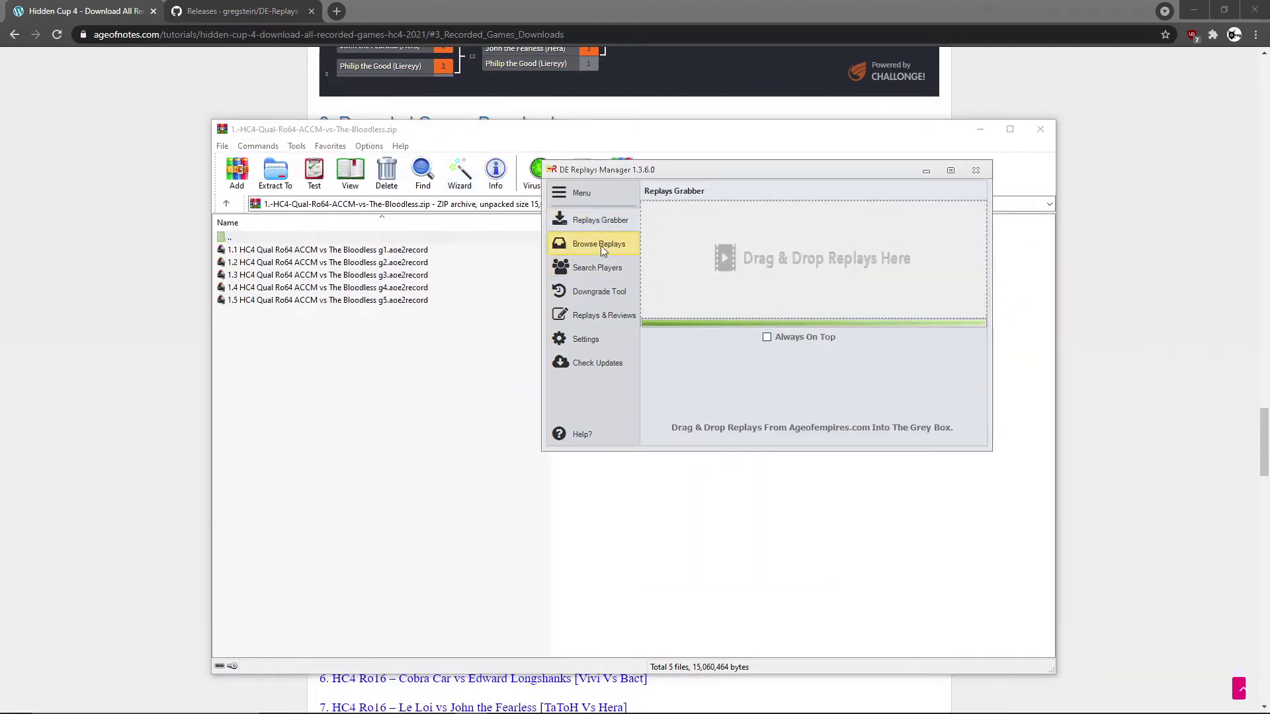
- Back in Browse Replays, move WinRAR right and box-select all five .aoe2record files
click(601, 245)
drag(383, 135, 951, 183)
drag(846, 356, 726, 315)
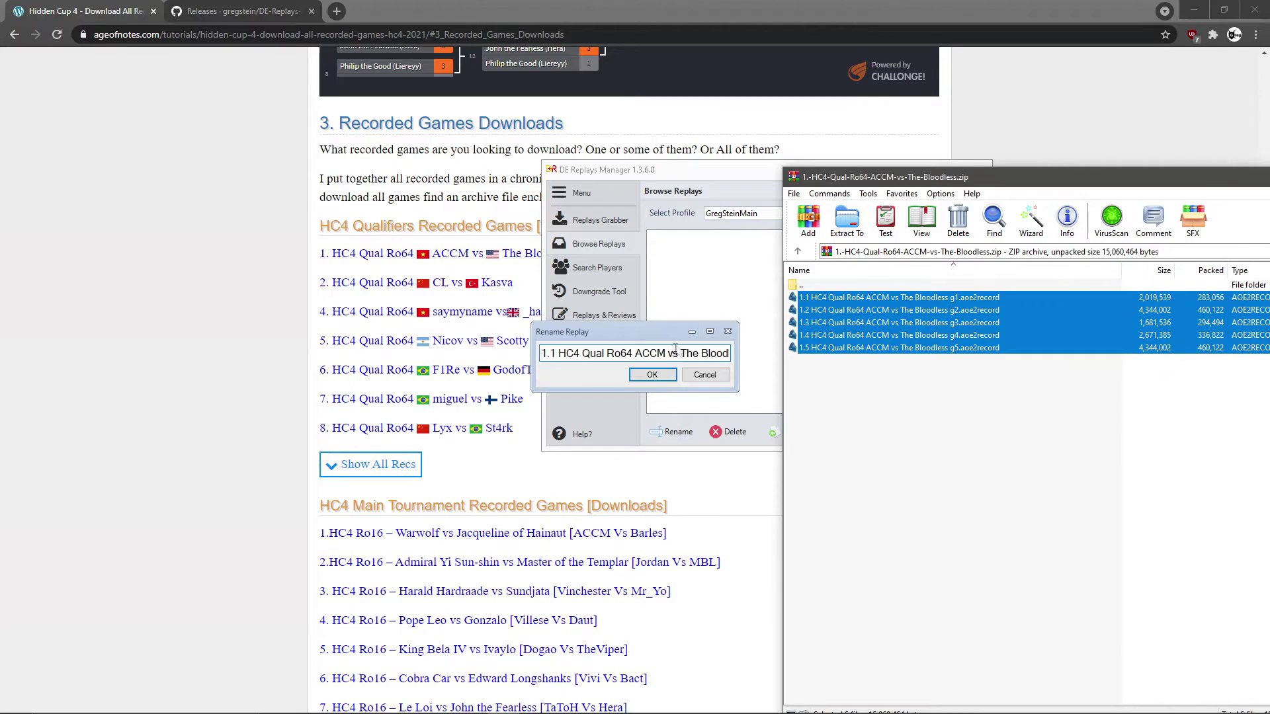
- Accept the suggested names in each Rename Replay prompt for the g1–g5 replays
click(654, 374)
click(654, 374)
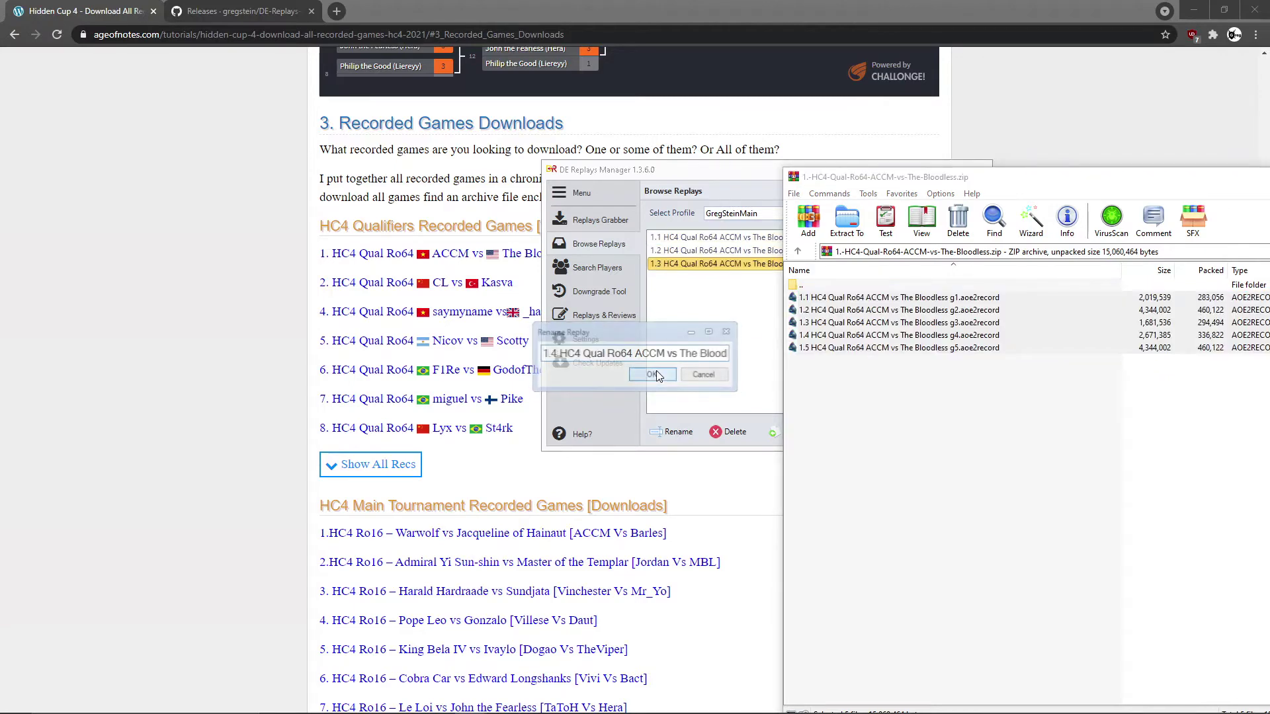
click(655, 374)
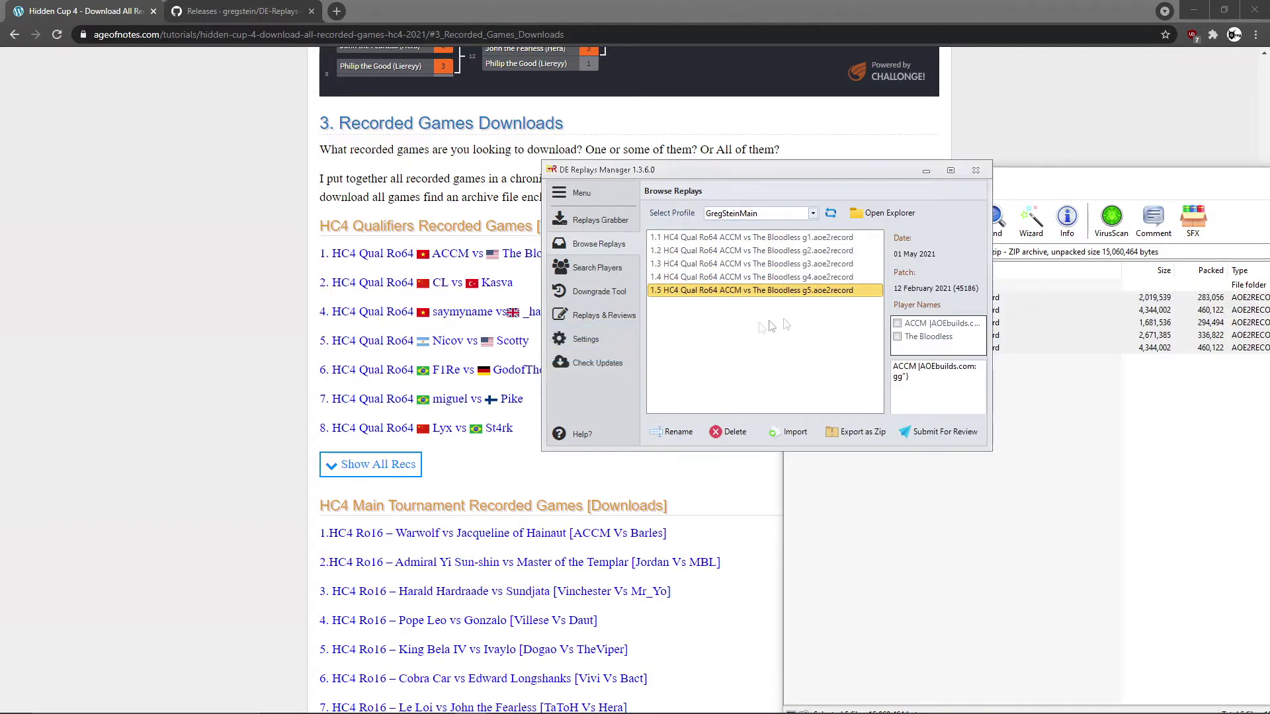
- Close the WinRAR archive window and reposition DE Replays Manager
drag(1051, 188, 452, 264)
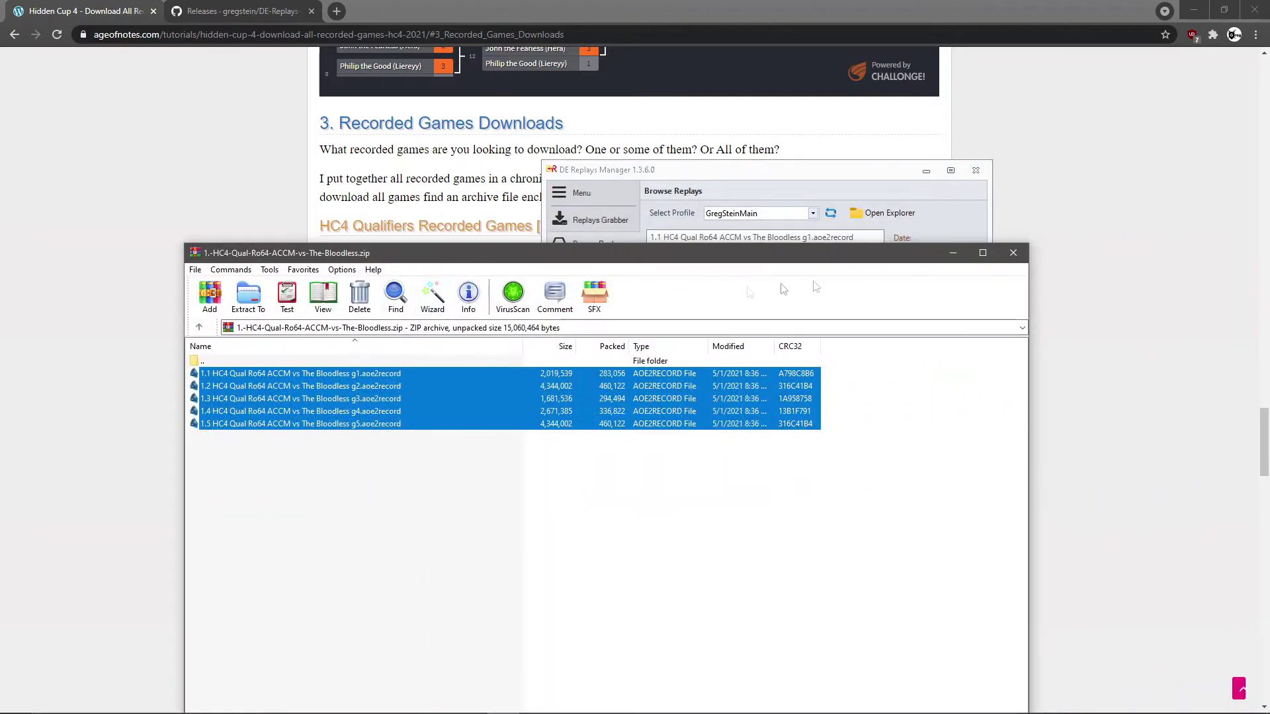
click(1012, 254)
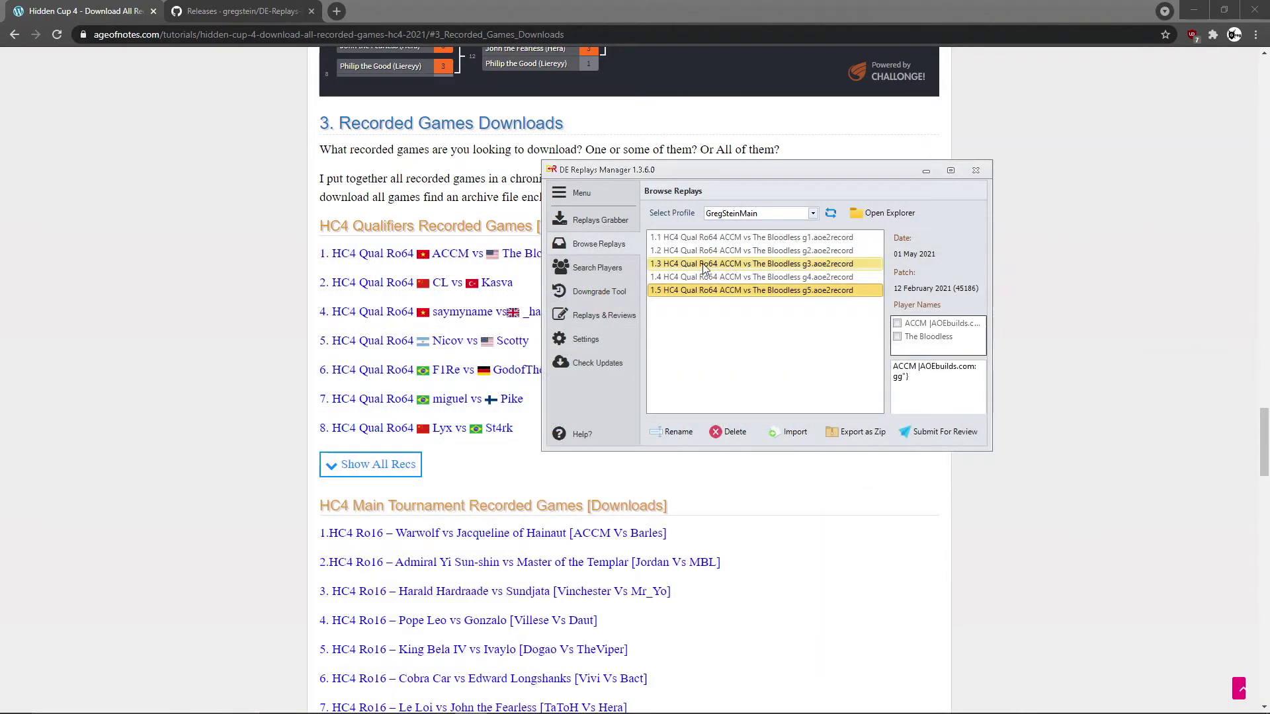
drag(850, 182, 825, 199)
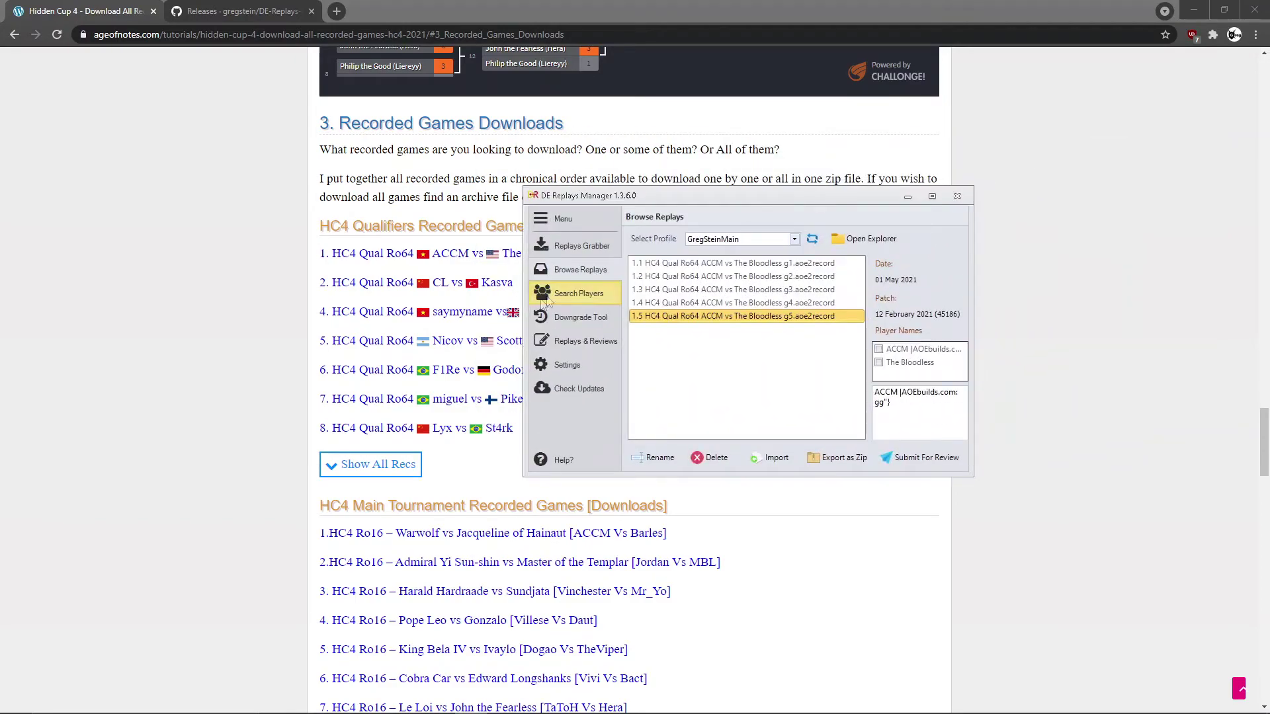
- Scroll the ageofnotes guide to its replay-import instructions, then bring up the Steam library
scroll(278, 337, up, 13)
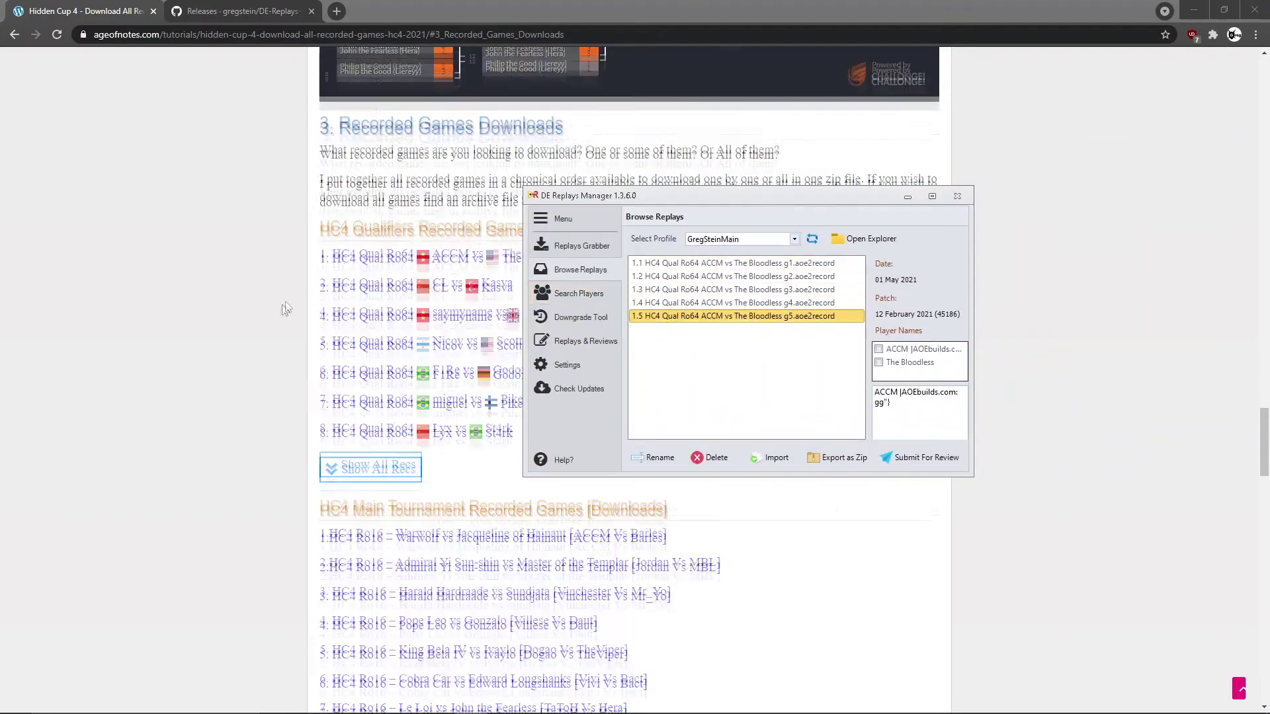
scroll(277, 419, down, 18)
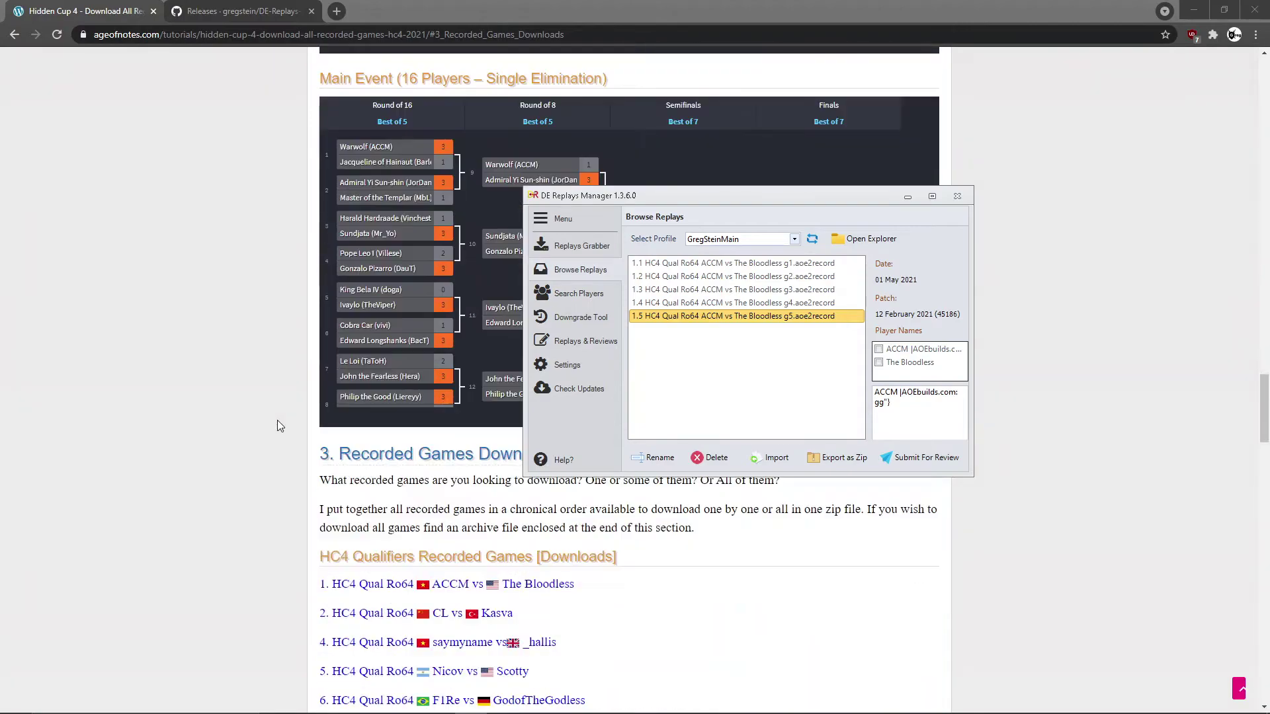
scroll(263, 399, up, 1)
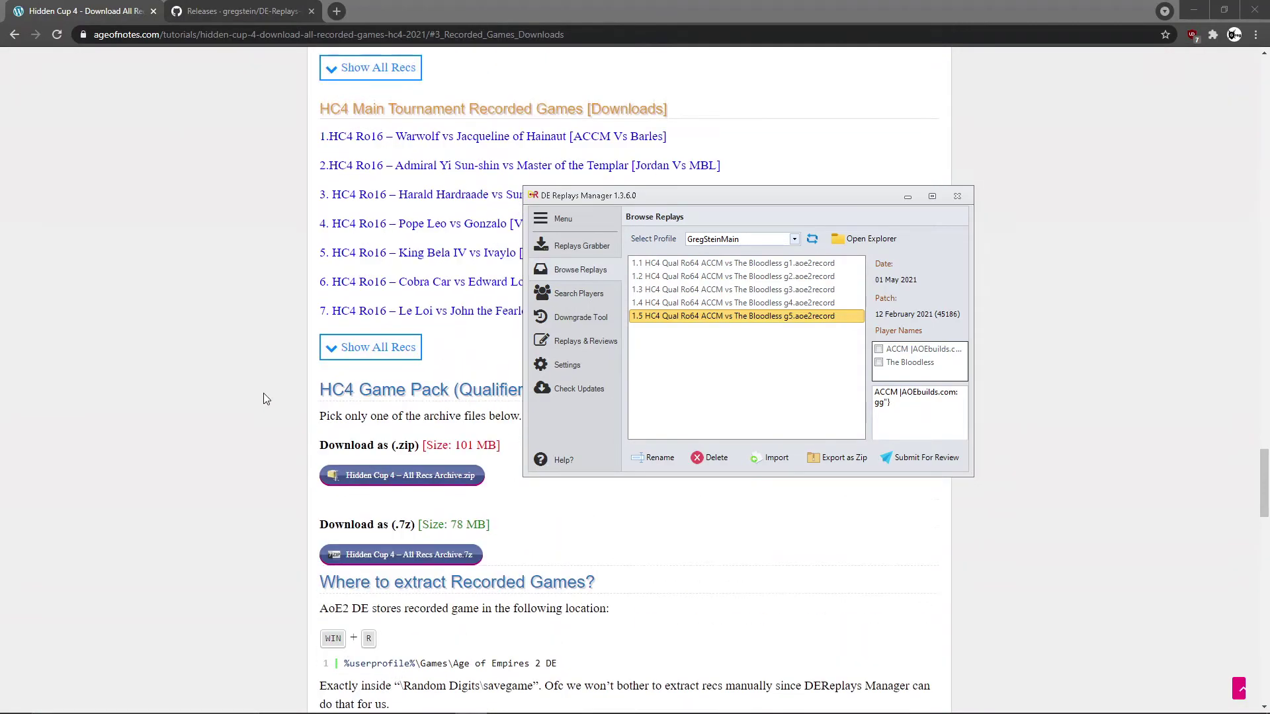
scroll(263, 396, down, 2)
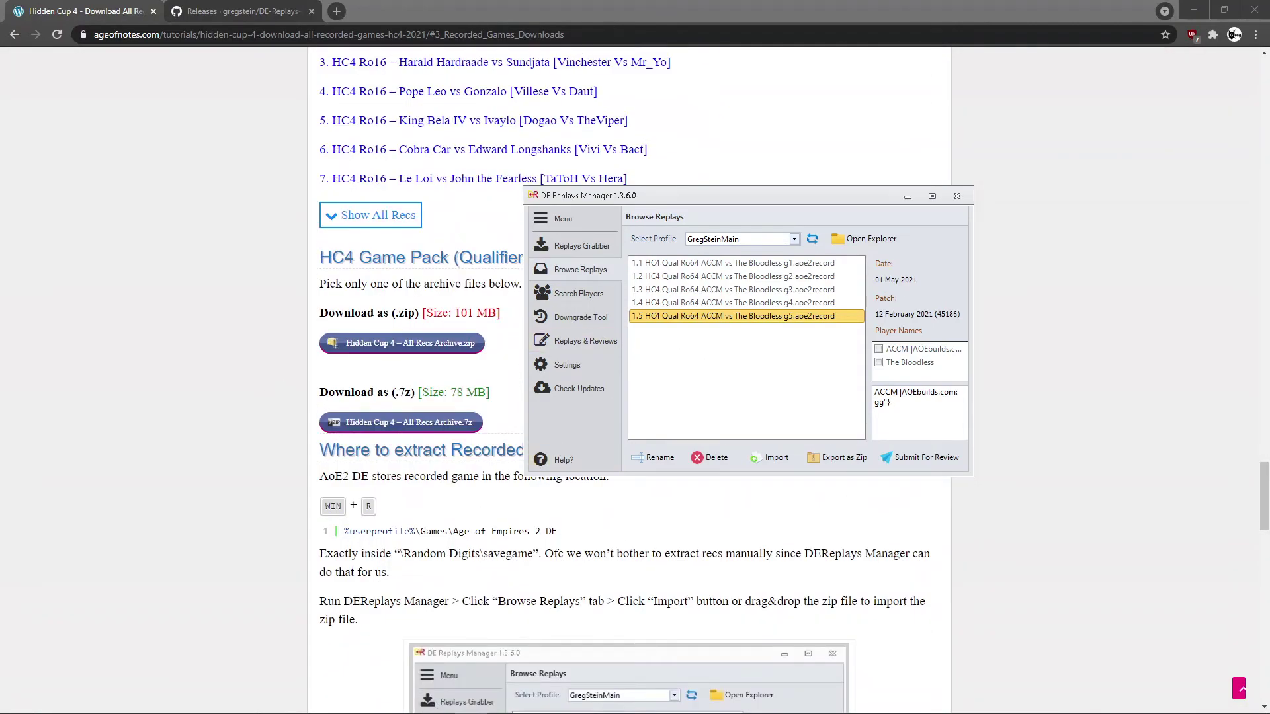
click(107, 705)
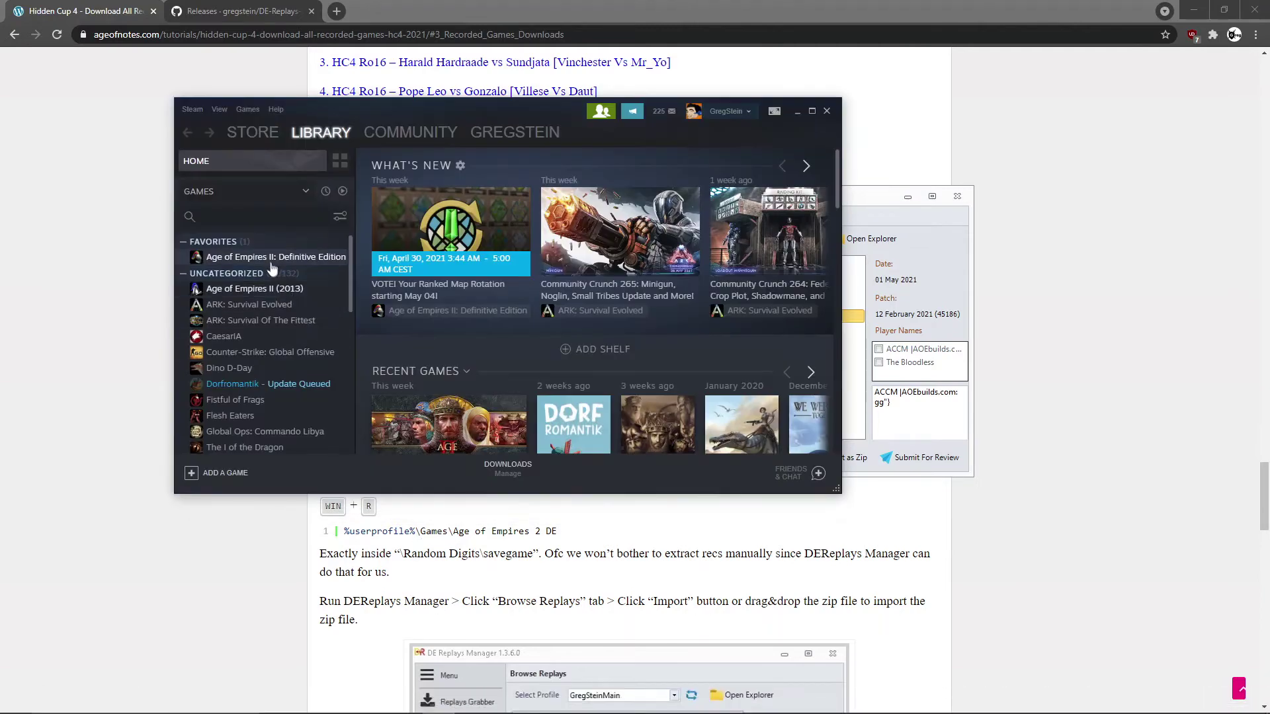
- Open the Age of Empires II: Definitive Edition page in the Steam library
click(272, 259)
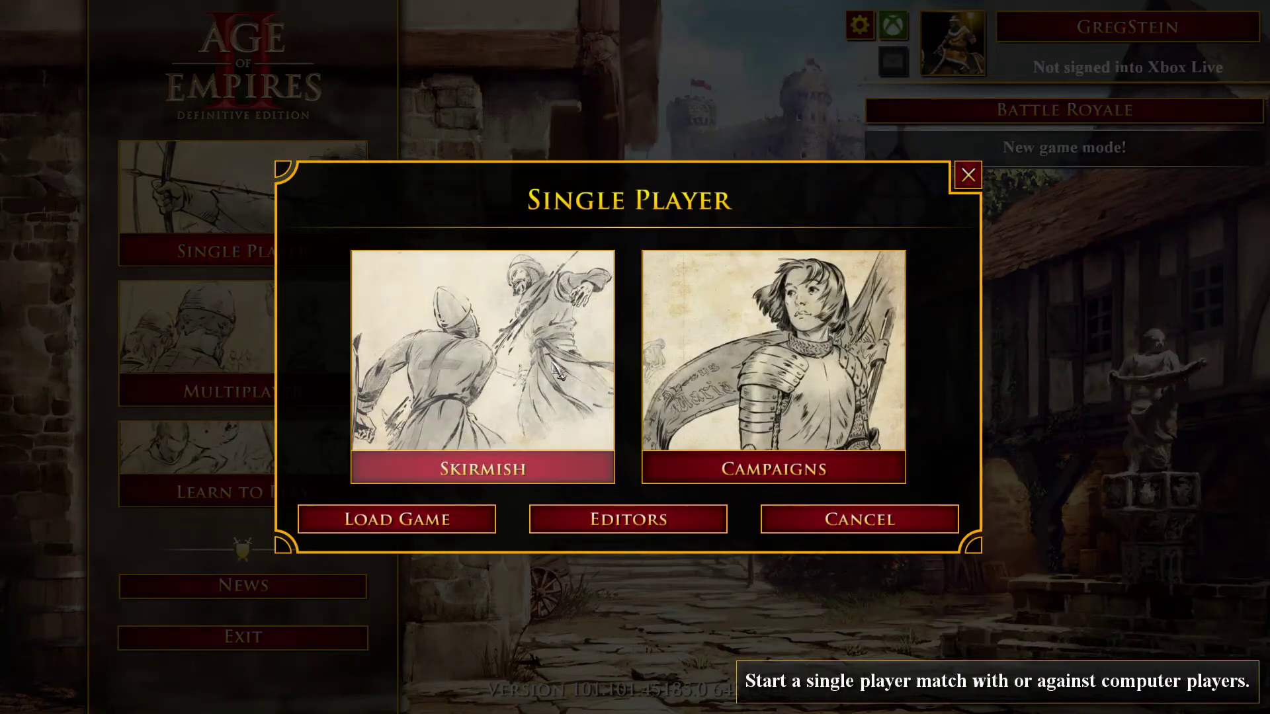
- Open the Replays list under Load Game and preview ACCM vs The Bloodless games 3, 2 and 4
click(426, 528)
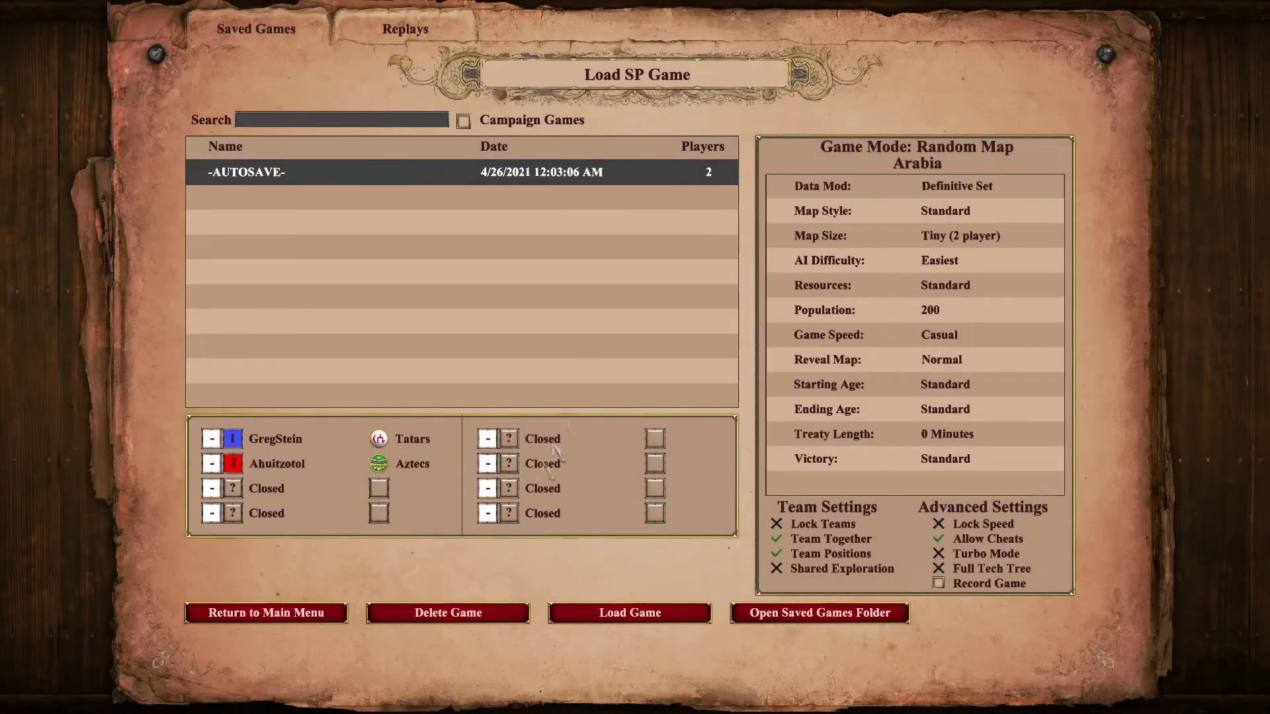
click(410, 32)
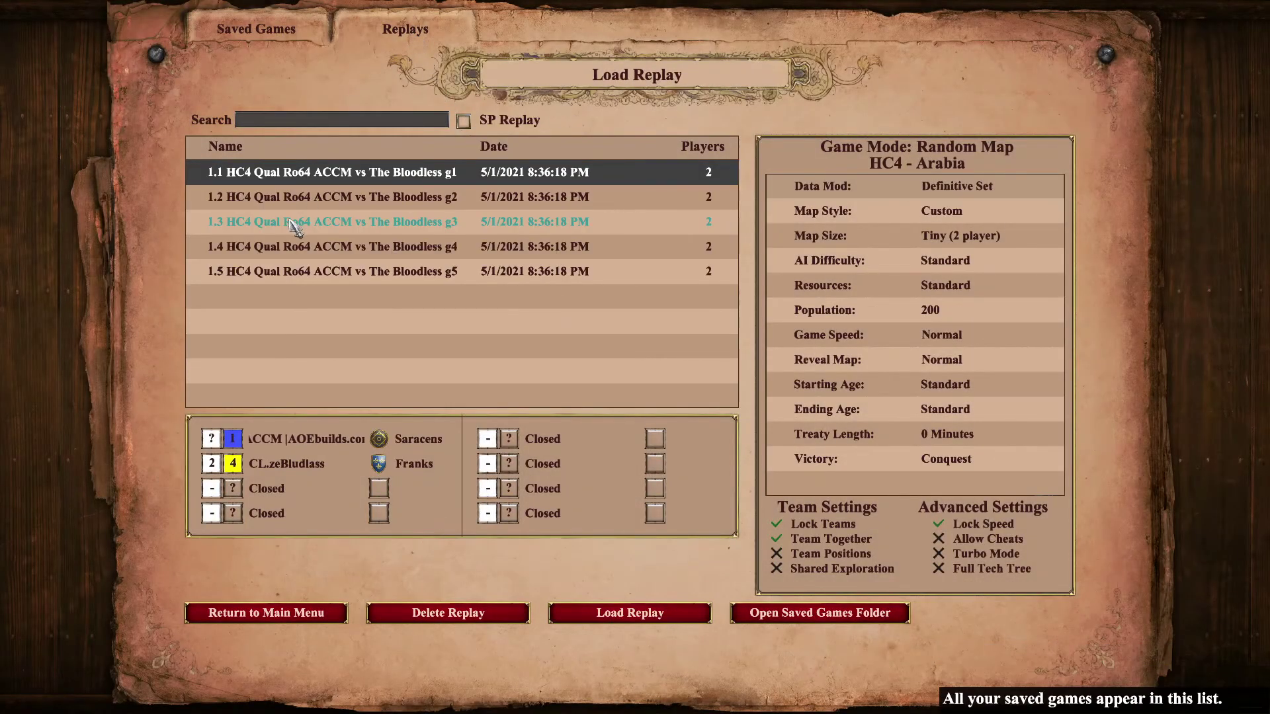
click(334, 224)
click(361, 198)
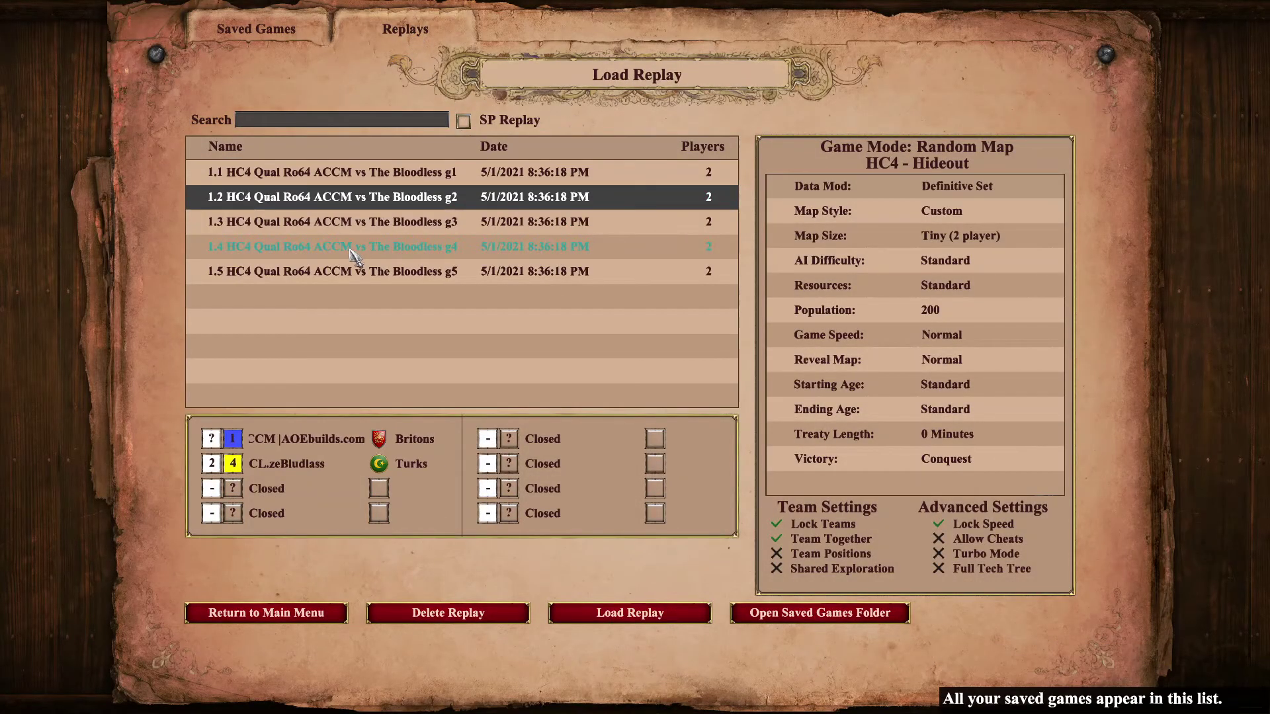
click(351, 250)
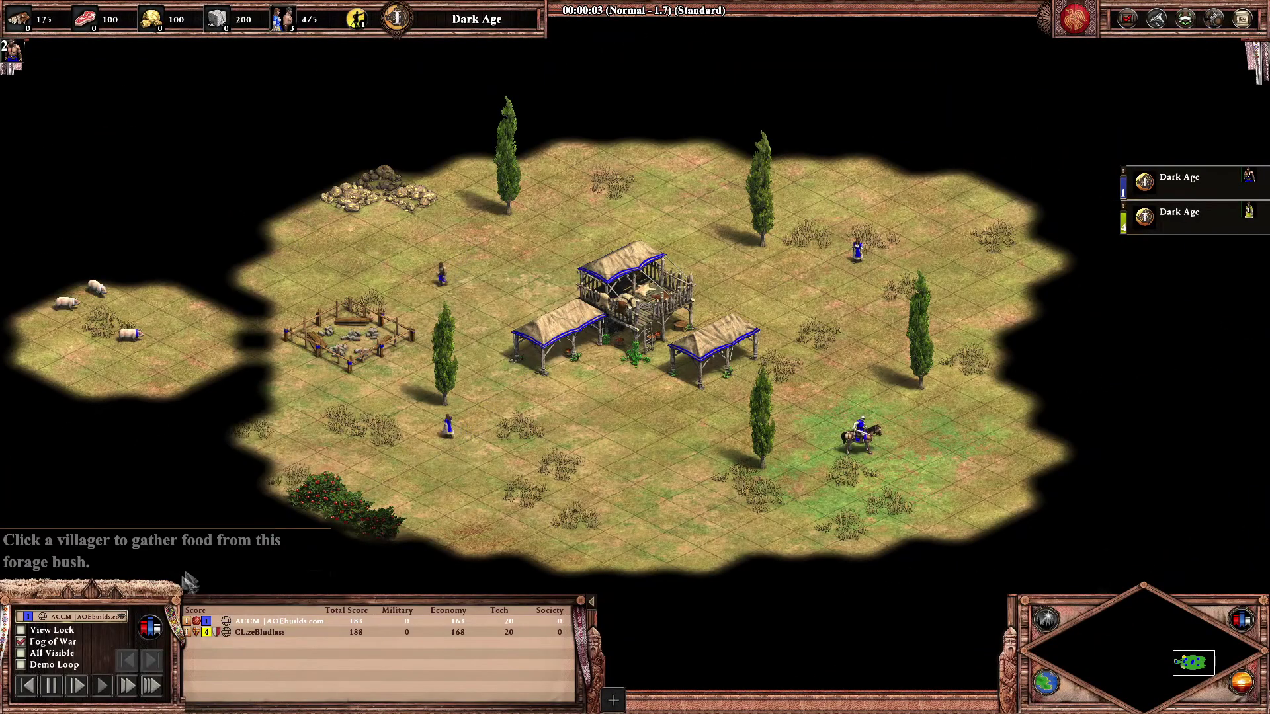
- Fast-forward the g4 Islands replay and tick All Visible to lift the fog of war
click(156, 686)
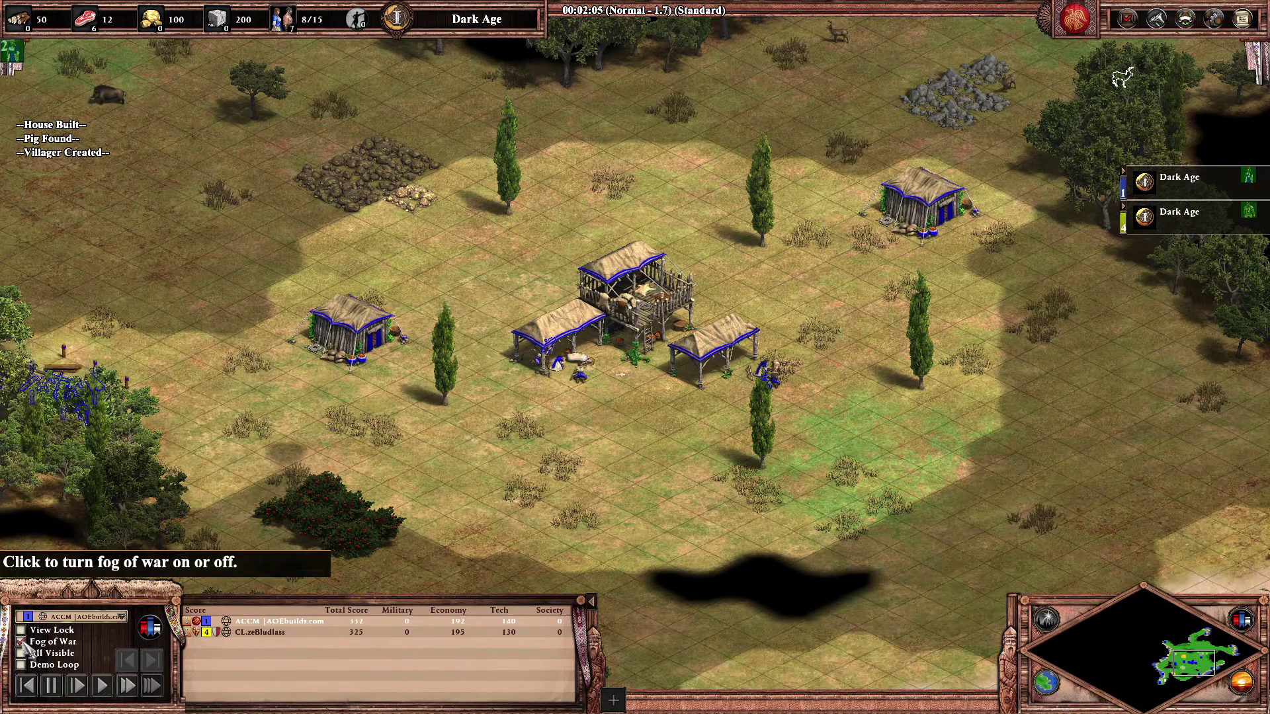
click(22, 653)
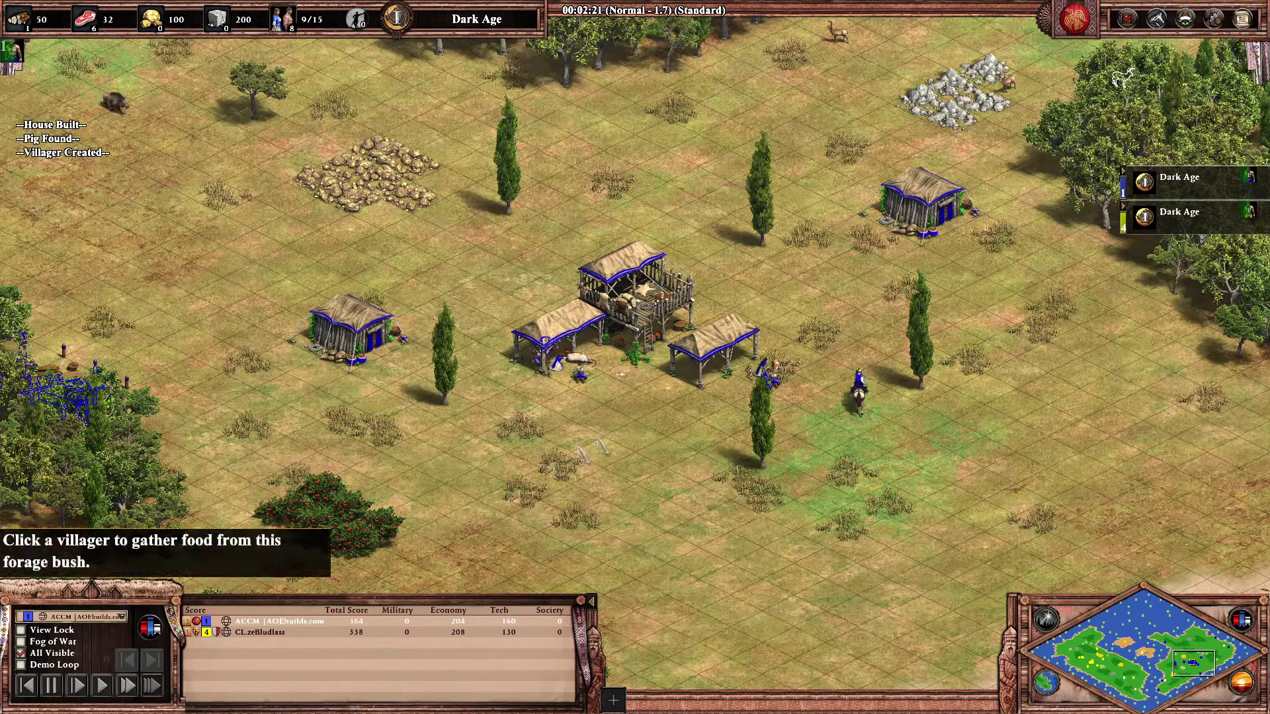